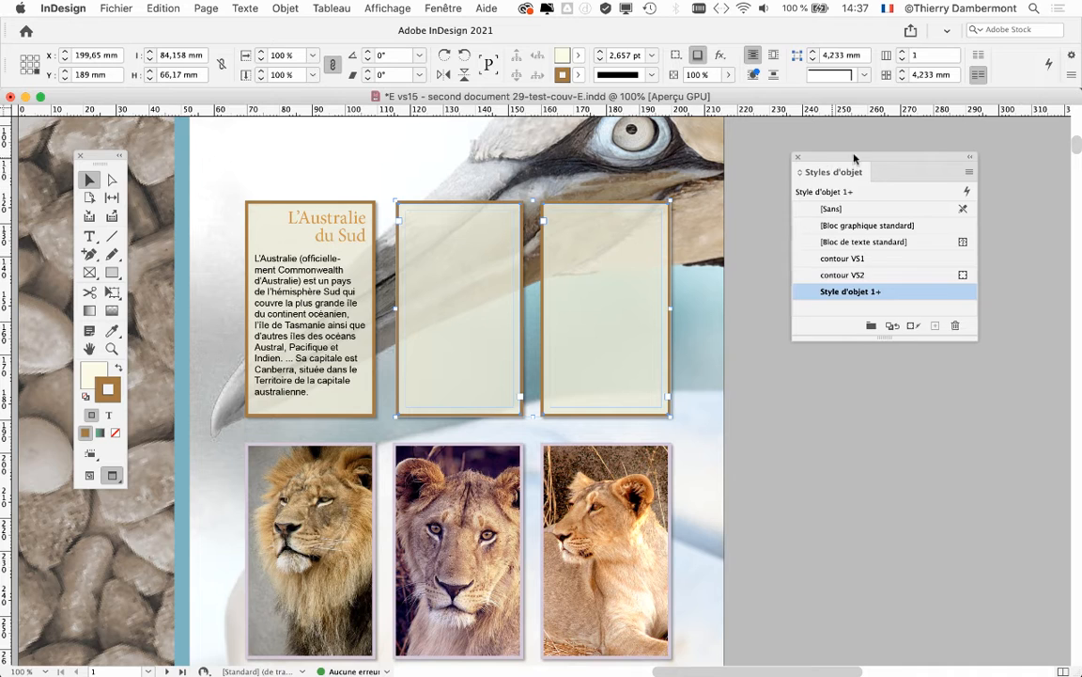
# Deselect the two empty frames and show the three upper frames at 125%, with the tools and object styles clear of them
pyautogui.moveTo(833, 166); pyautogui.dragTo(904, 166)
pyautogui.press('super+minus')
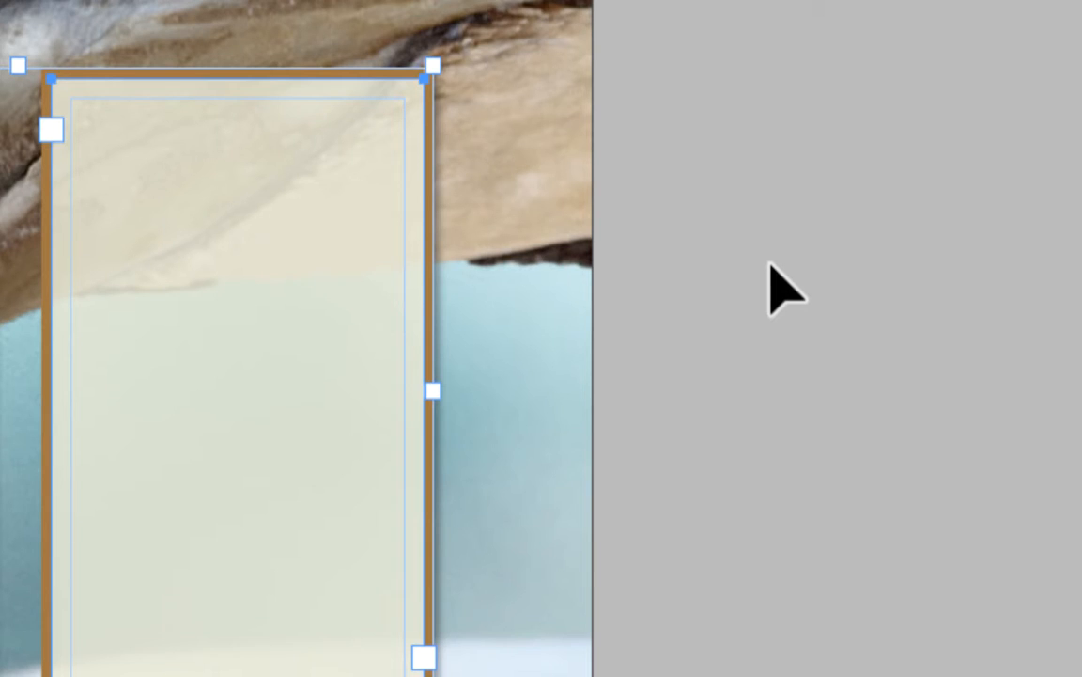
pyautogui.click(770, 264)
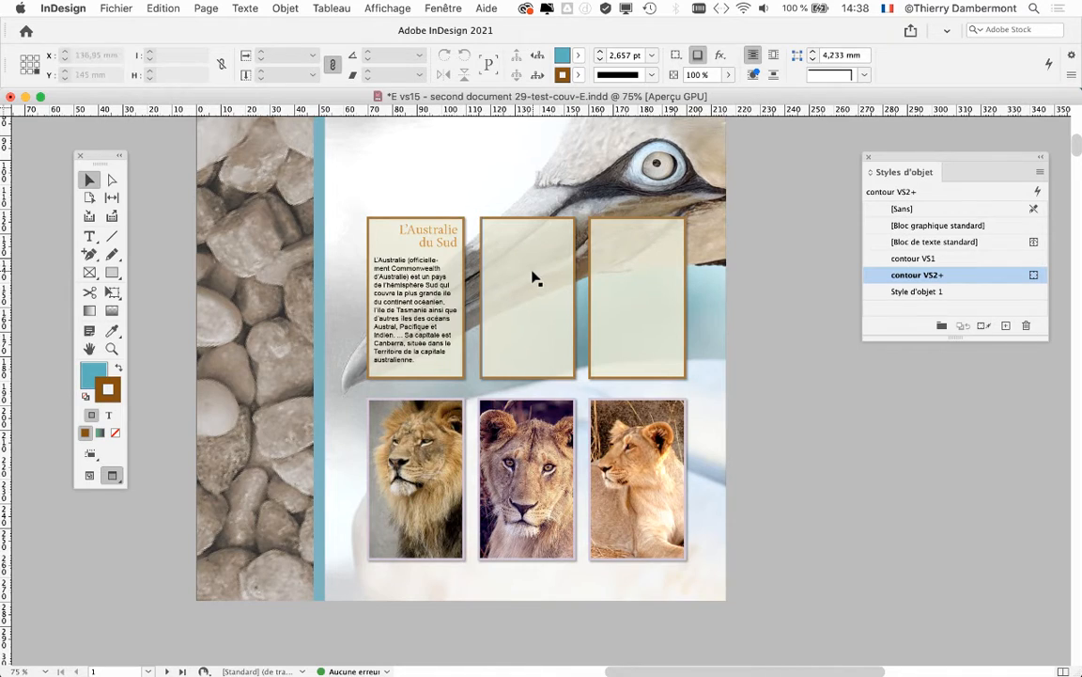
pyautogui.press('super+1')
pyautogui.press('super+equal')
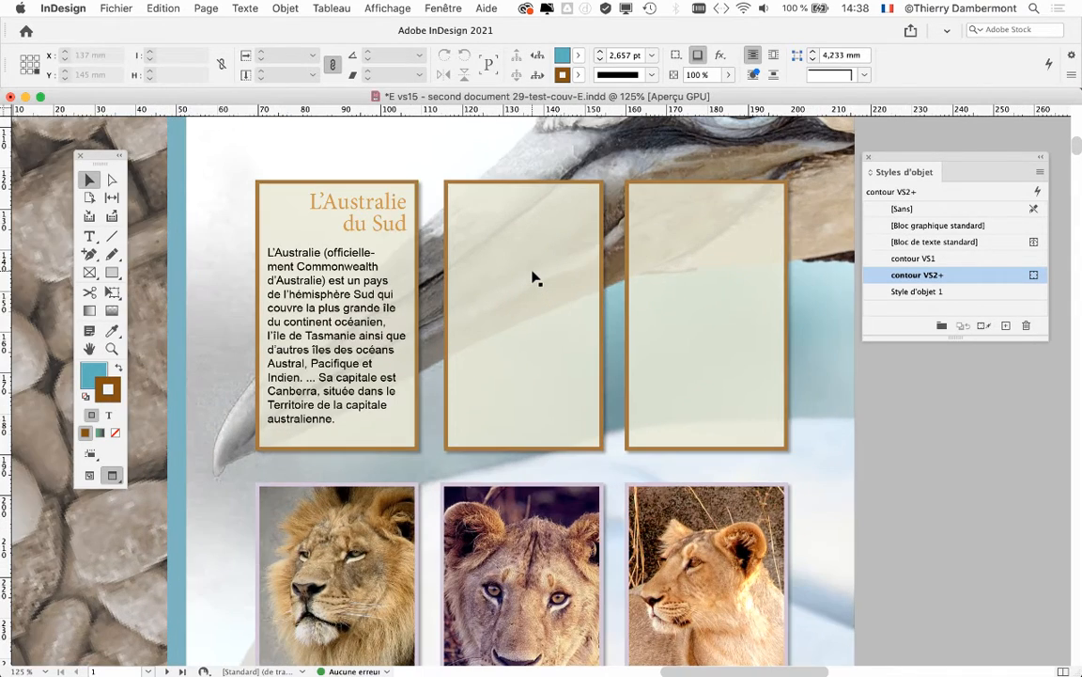
pyautogui.moveTo(462, 273); pyautogui.dragTo(331, 237)
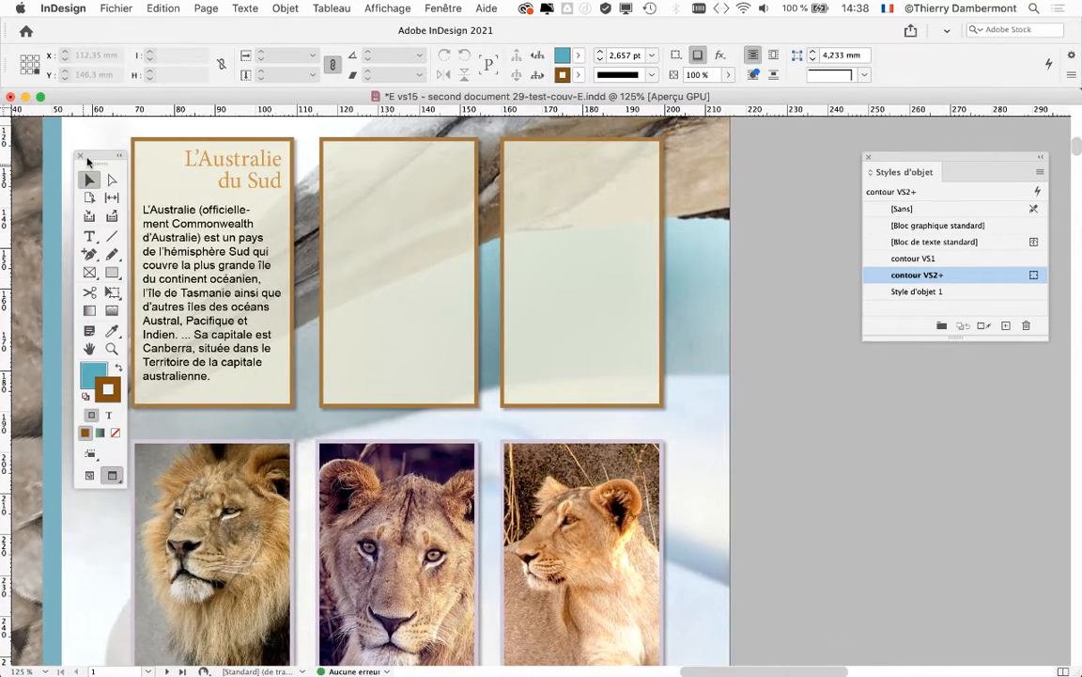
pyautogui.moveTo(89, 155); pyautogui.dragTo(47, 139)
pyautogui.moveTo(225, 224); pyautogui.dragTo(210, 235)
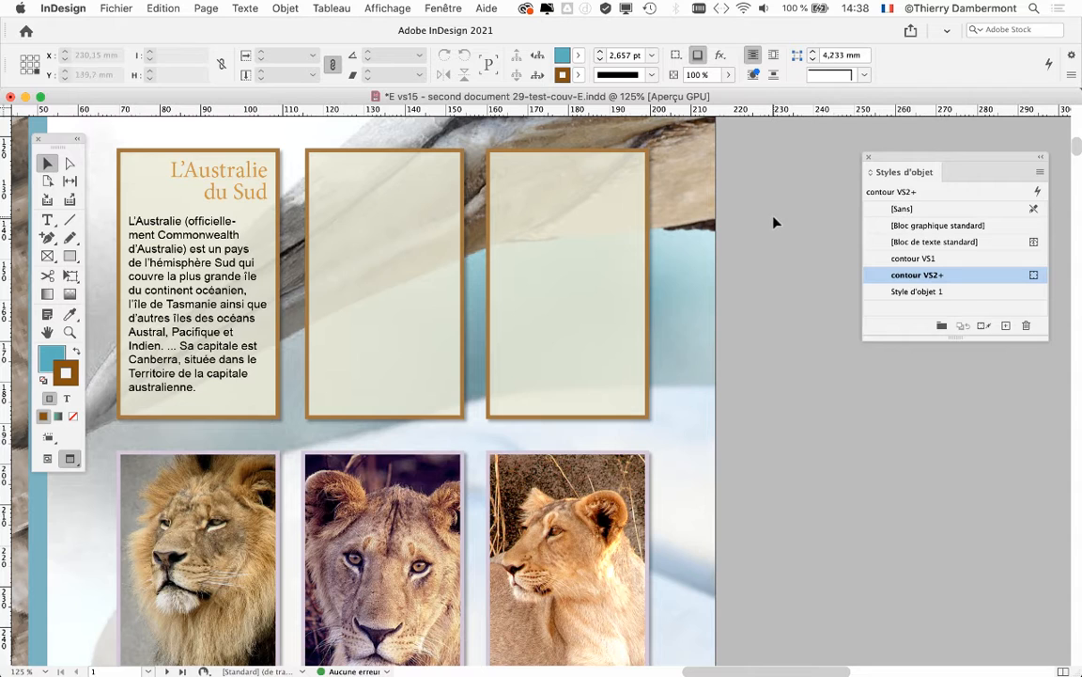
pyautogui.moveTo(981, 160); pyautogui.dragTo(973, 148)
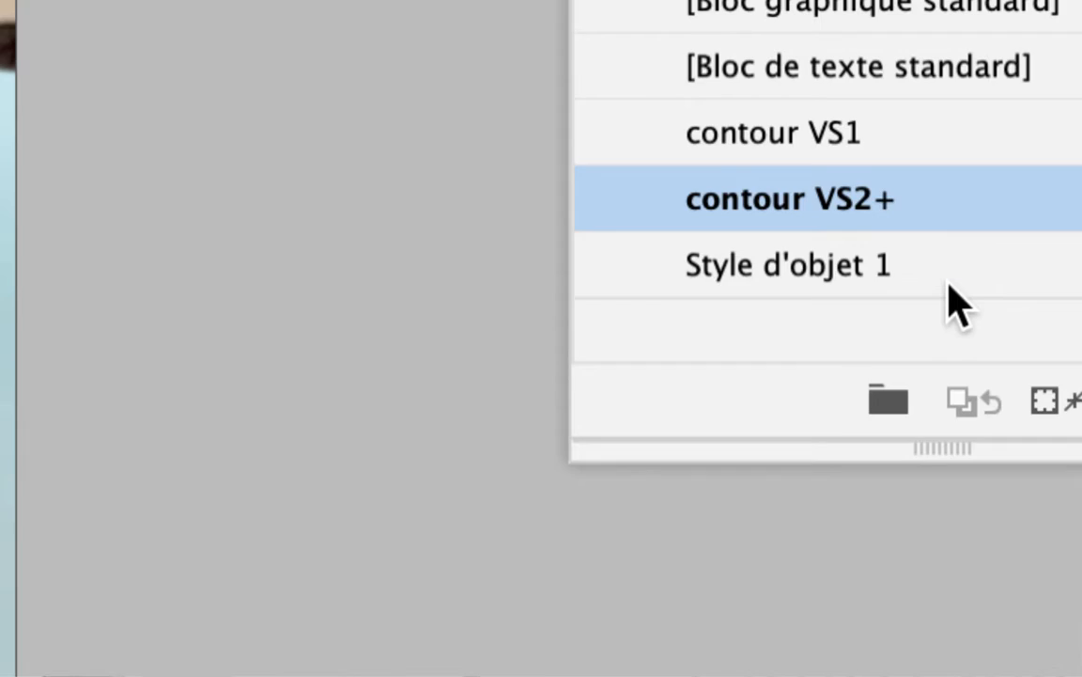
# Rename the object style "Style d'objet 1" as "cadre et fond pour couv"
pyautogui.click(949, 287)
pyautogui.keyDown('alt'); pyautogui.click(951, 288); pyautogui.keyUp('alt')
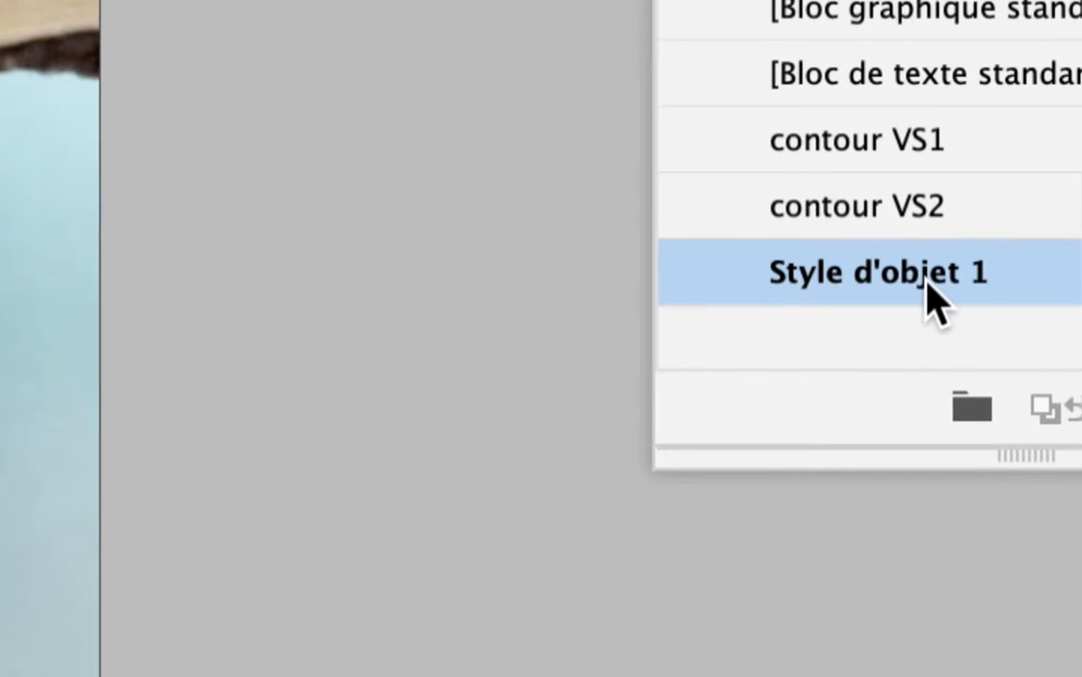
pyautogui.click(929, 282)
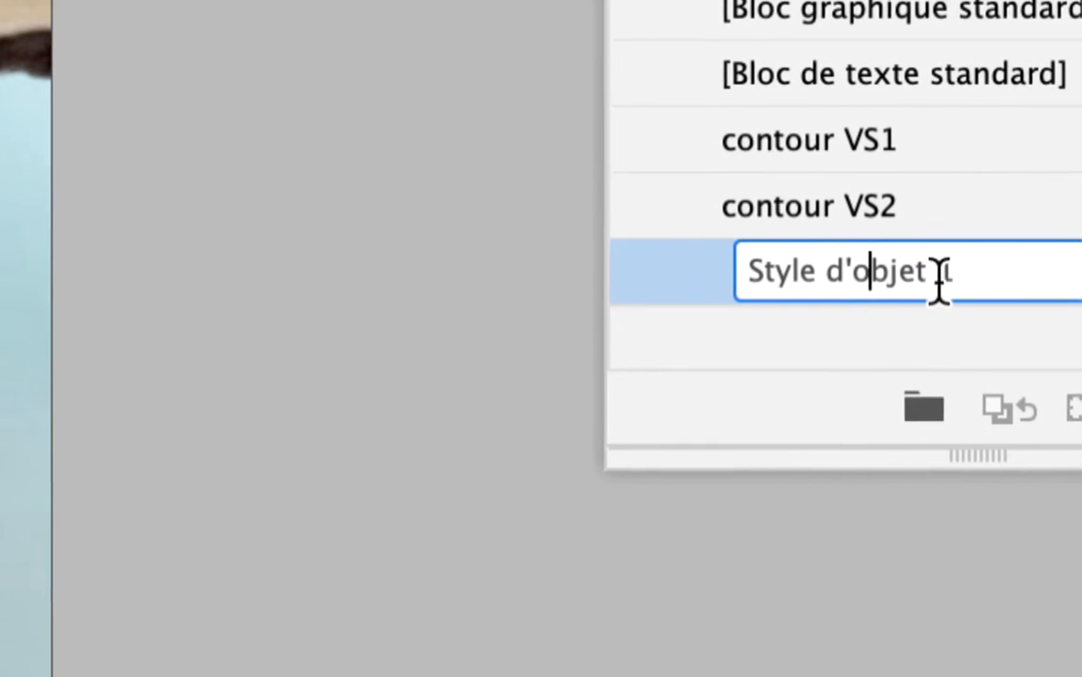
pyautogui.moveTo(944, 282); pyautogui.dragTo(784, 284)
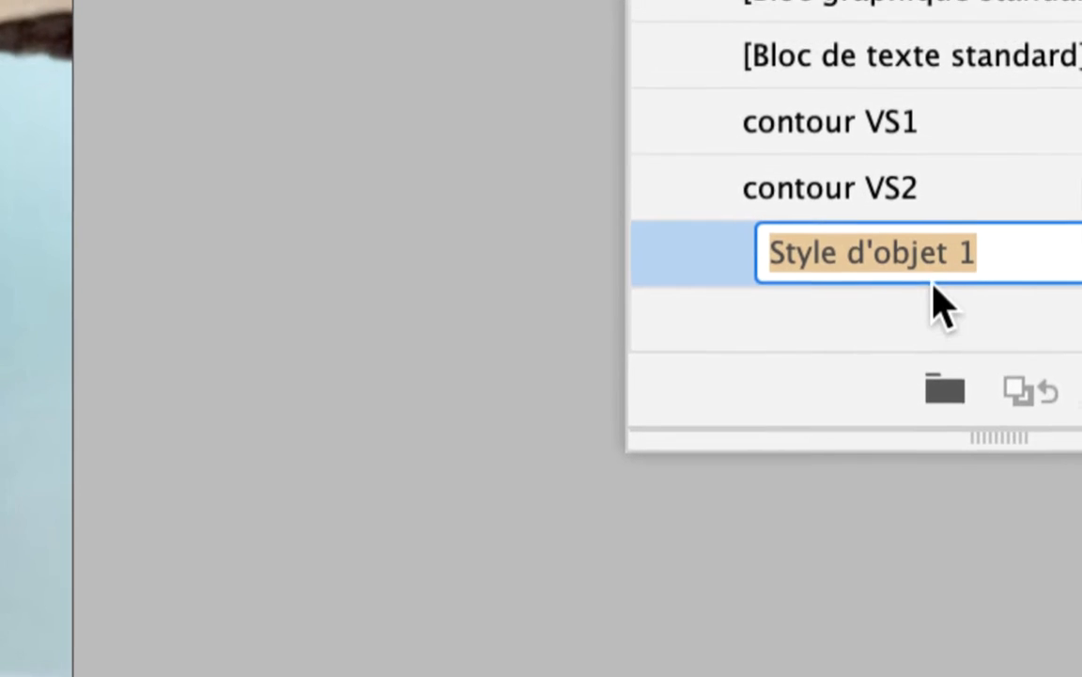
pyautogui.write('cadre')
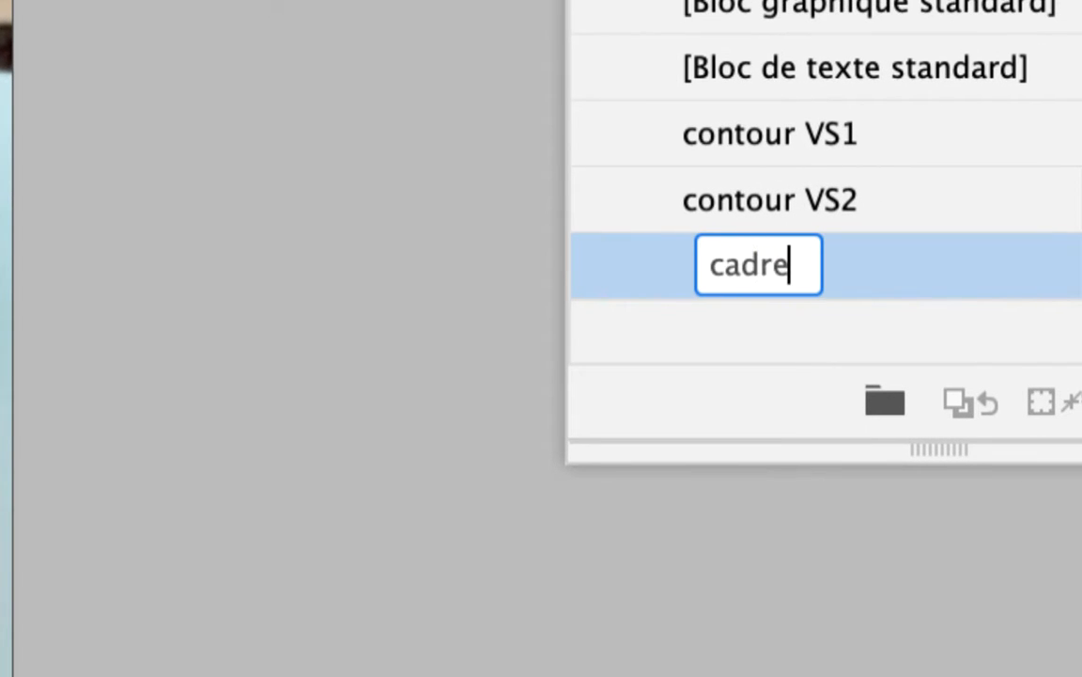
pyautogui.press('BackSpace')
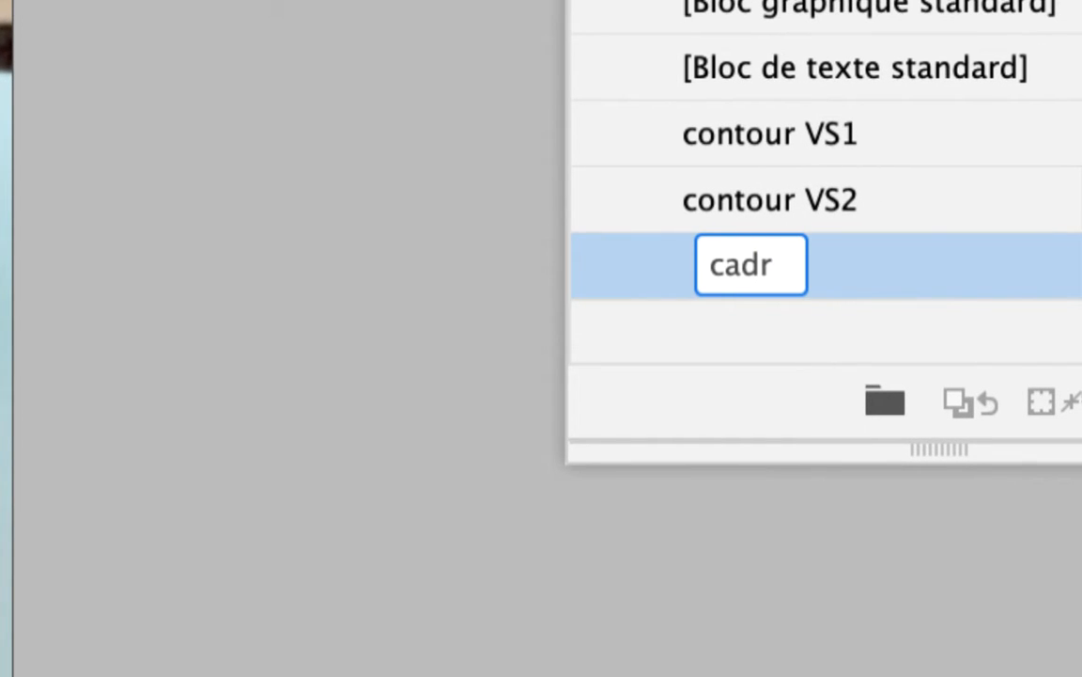
pyautogui.write('e et ')
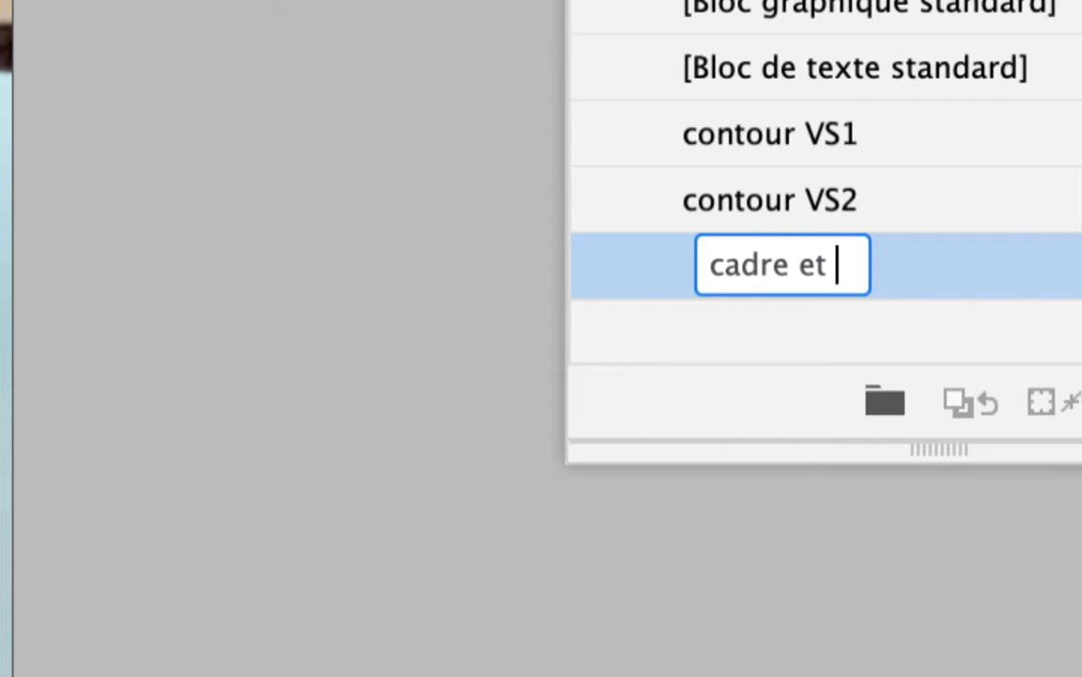
pyautogui.write('f')
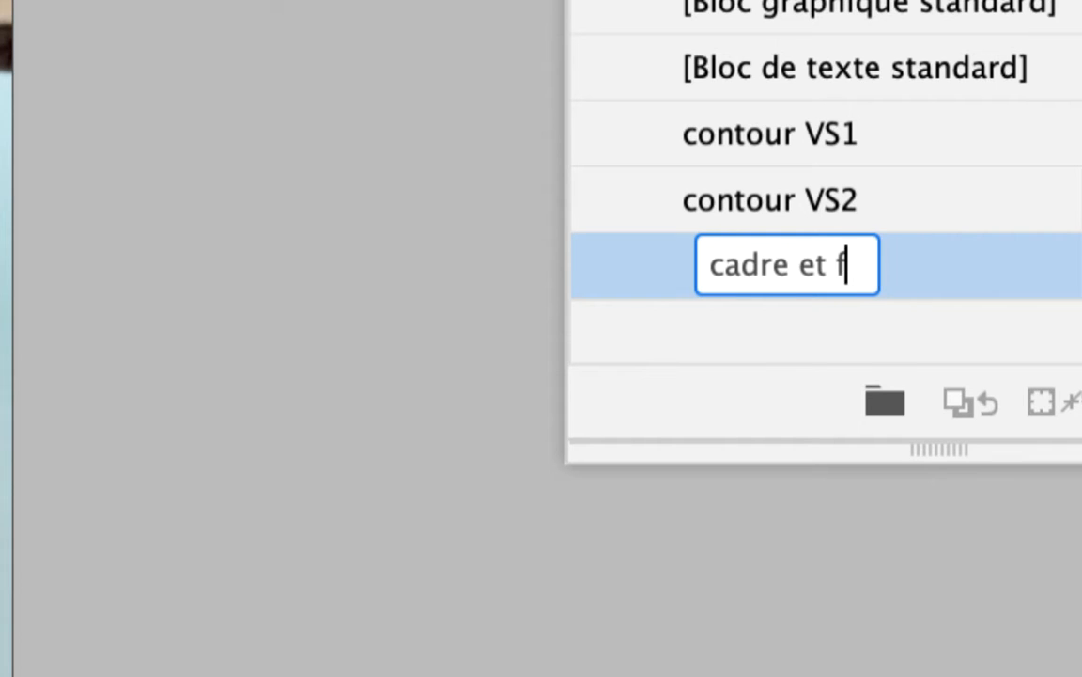
pyautogui.write('ond pour cou')
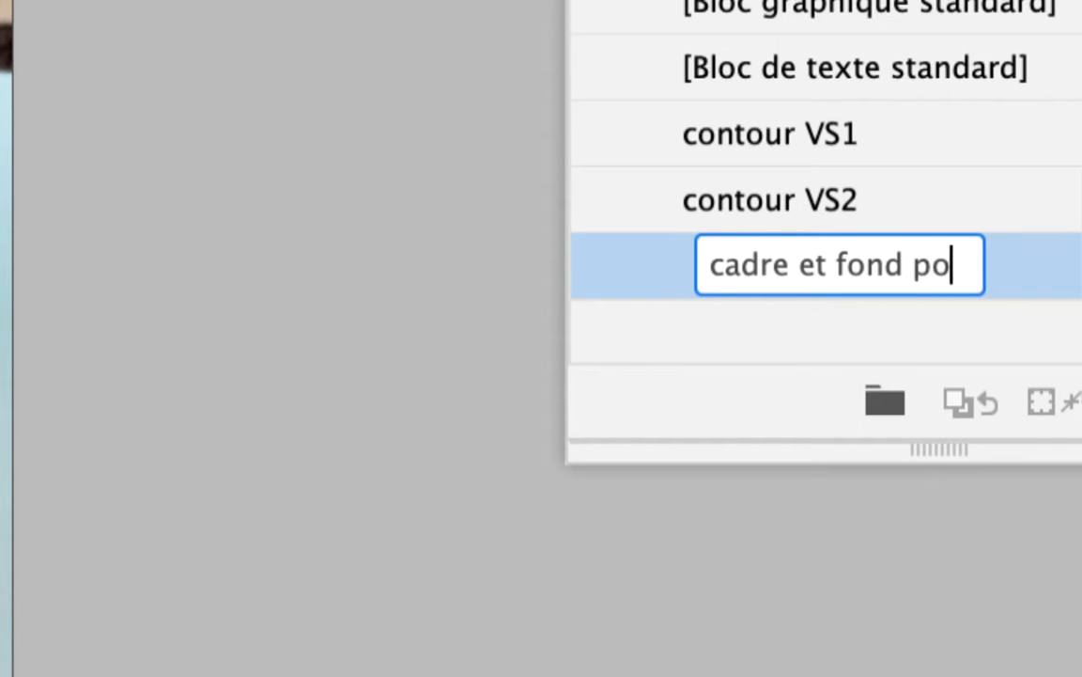
pyautogui.write('v')
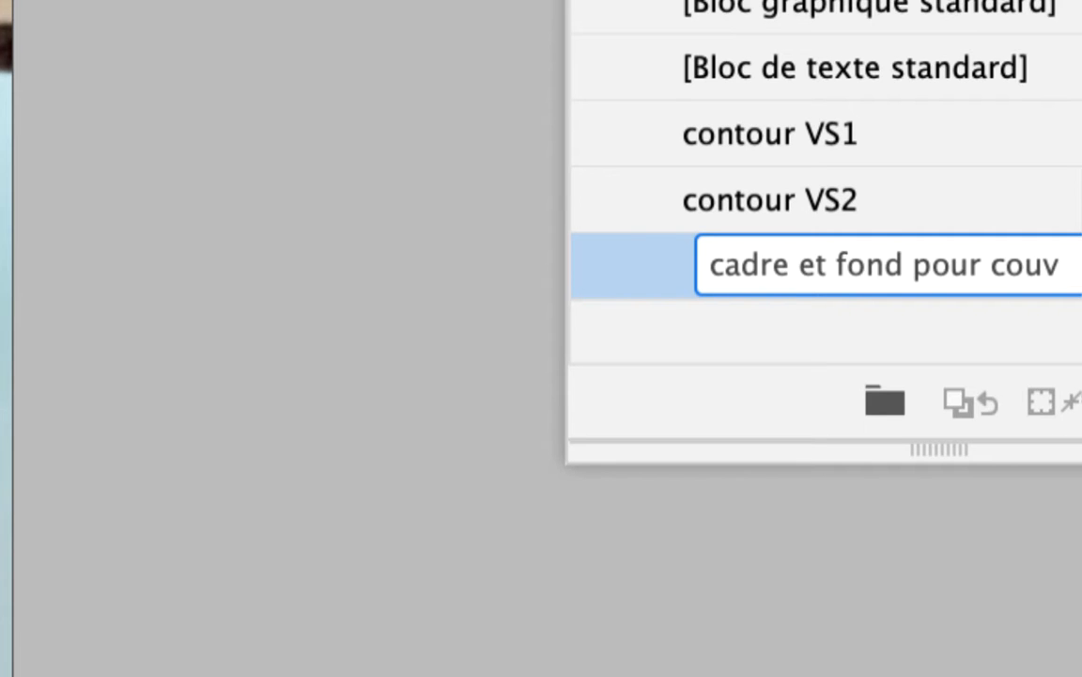
pyautogui.press('Return')
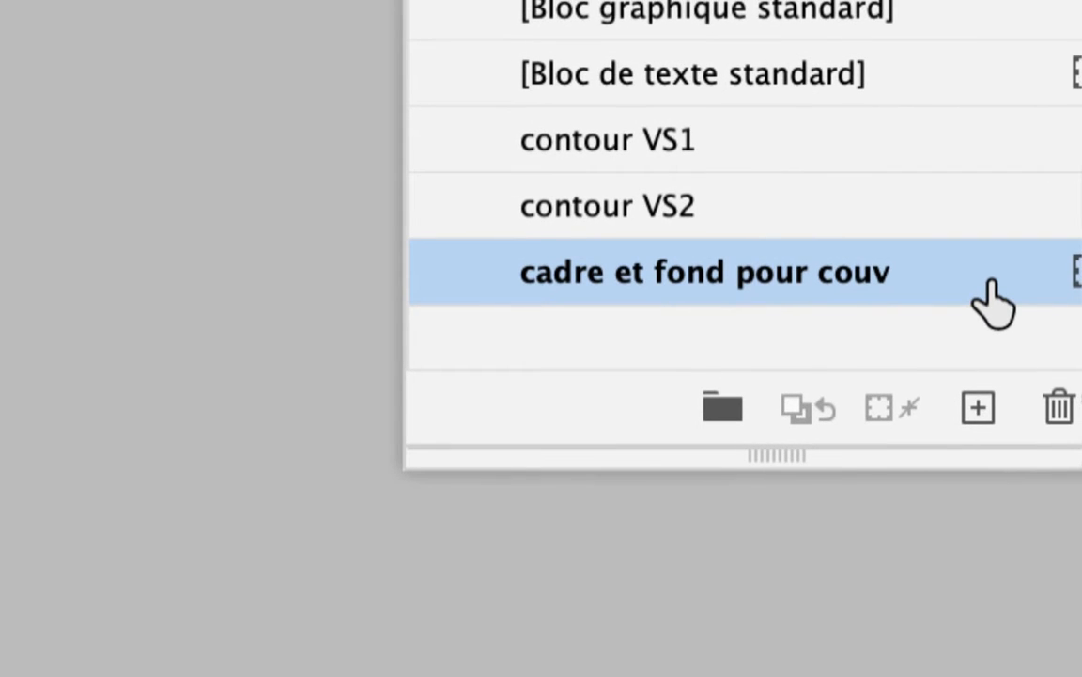
# Open the options of the "cadre et fond pour couv" style and base it on [Sans]
pyautogui.doubleClick(991, 281)
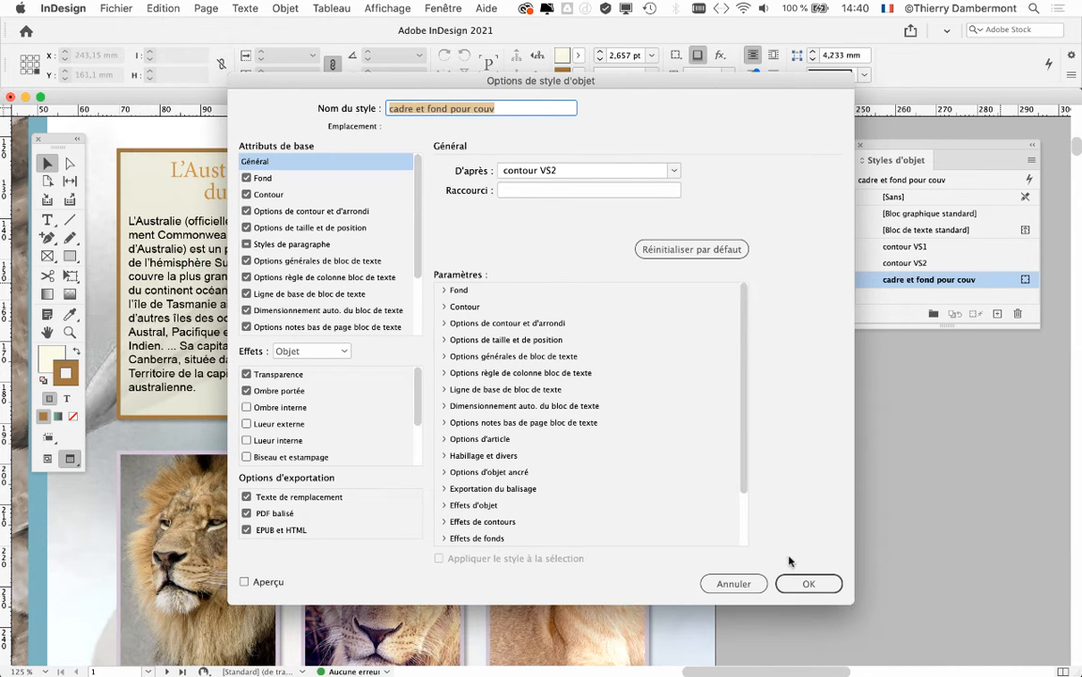
pyautogui.moveTo(347, 82); pyautogui.dragTo(538, 110)
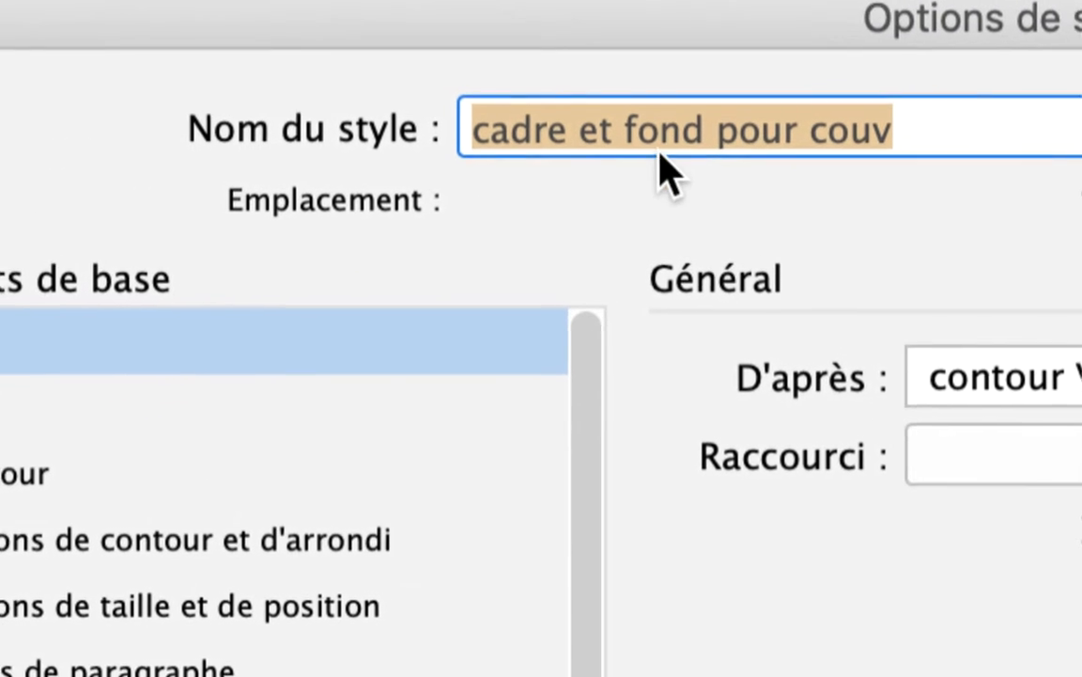
pyautogui.click(661, 149)
pyautogui.click(970, 136)
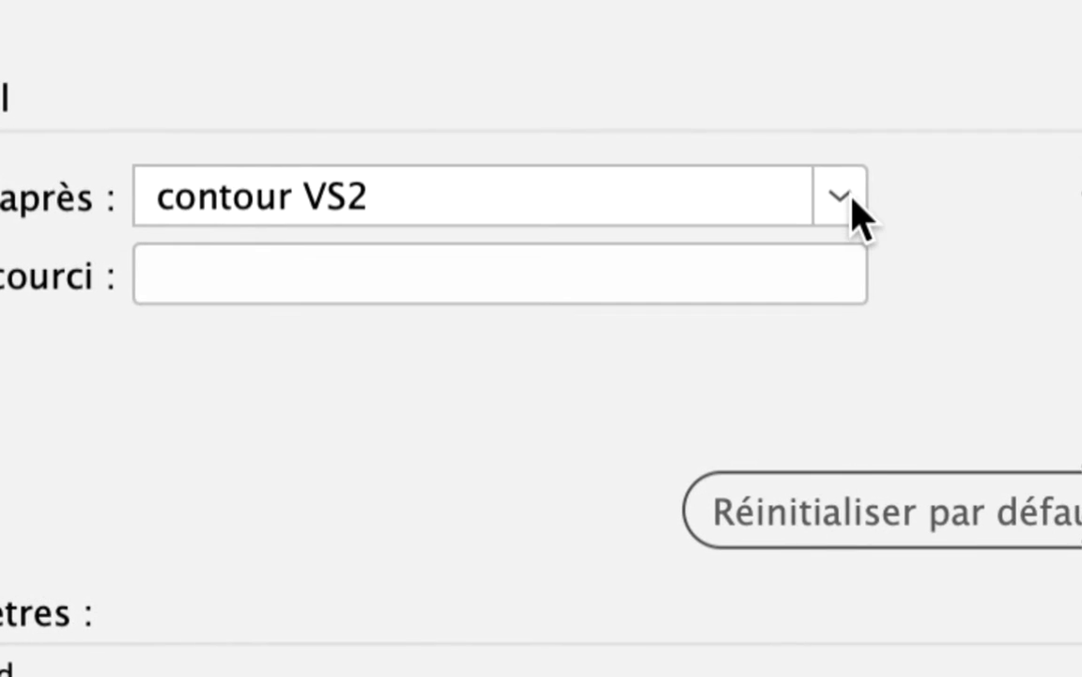
pyautogui.click(892, 192)
pyautogui.click(512, 263)
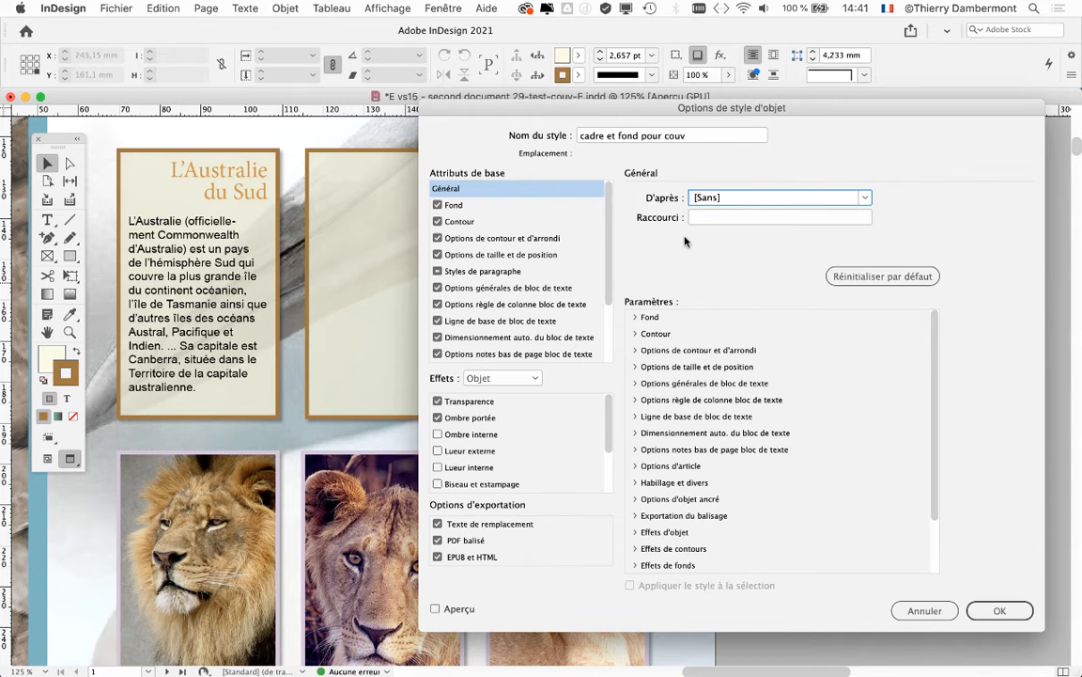
# Set the style's Contour weight to 2 pt and turn on the preview
pyautogui.moveTo(569, 109); pyautogui.dragTo(682, 35)
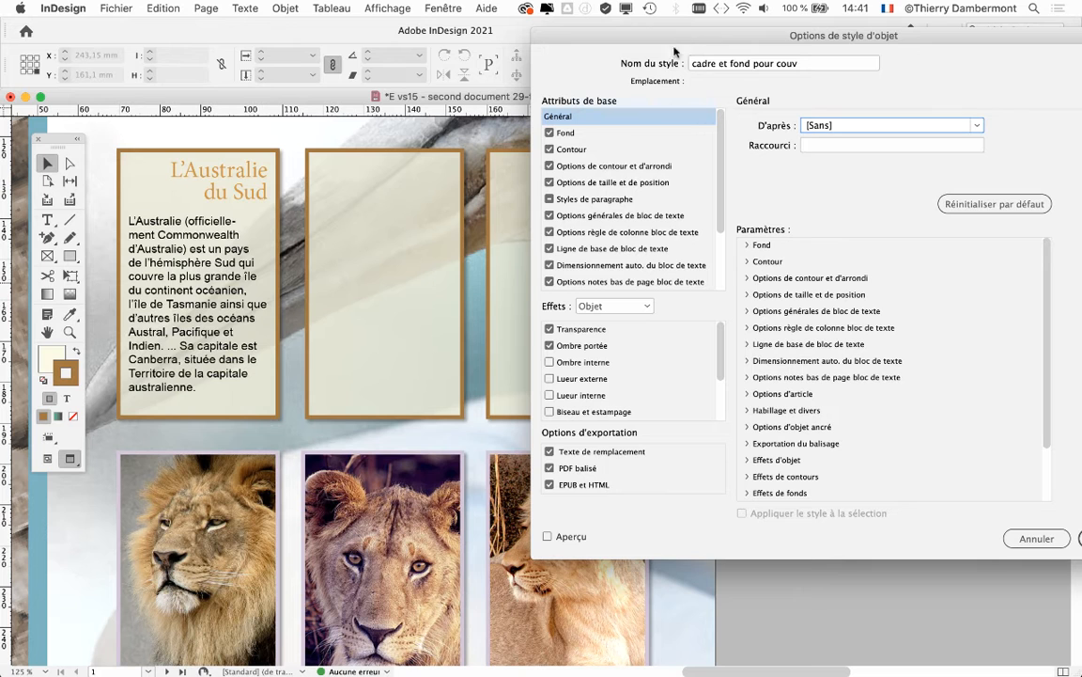
pyautogui.click(606, 168)
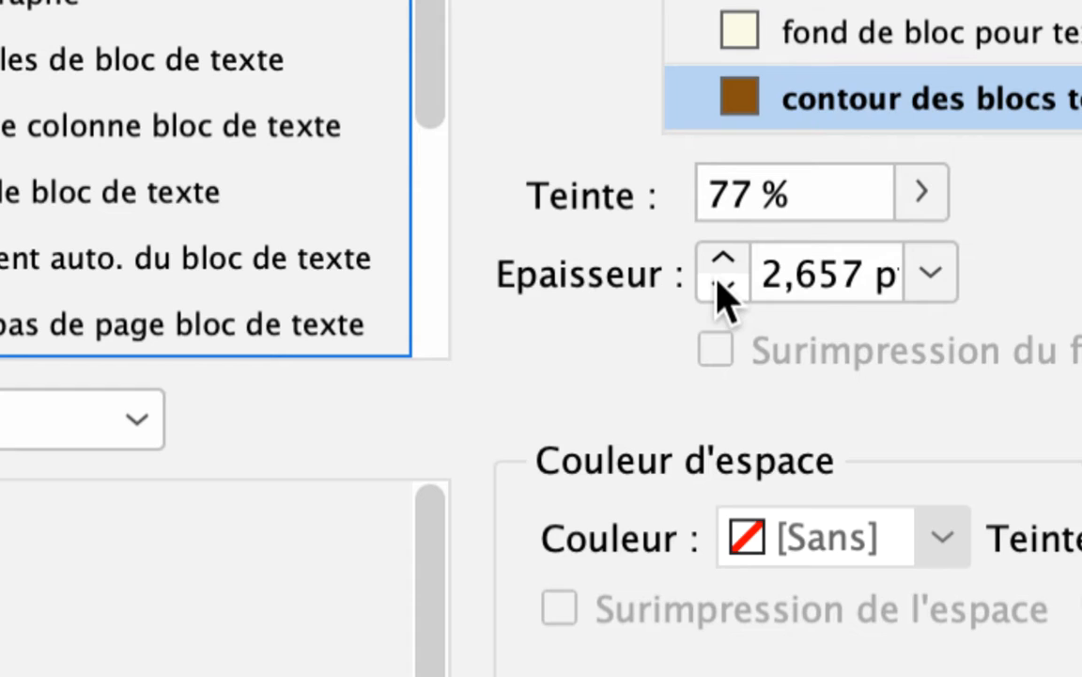
pyautogui.click(720, 283)
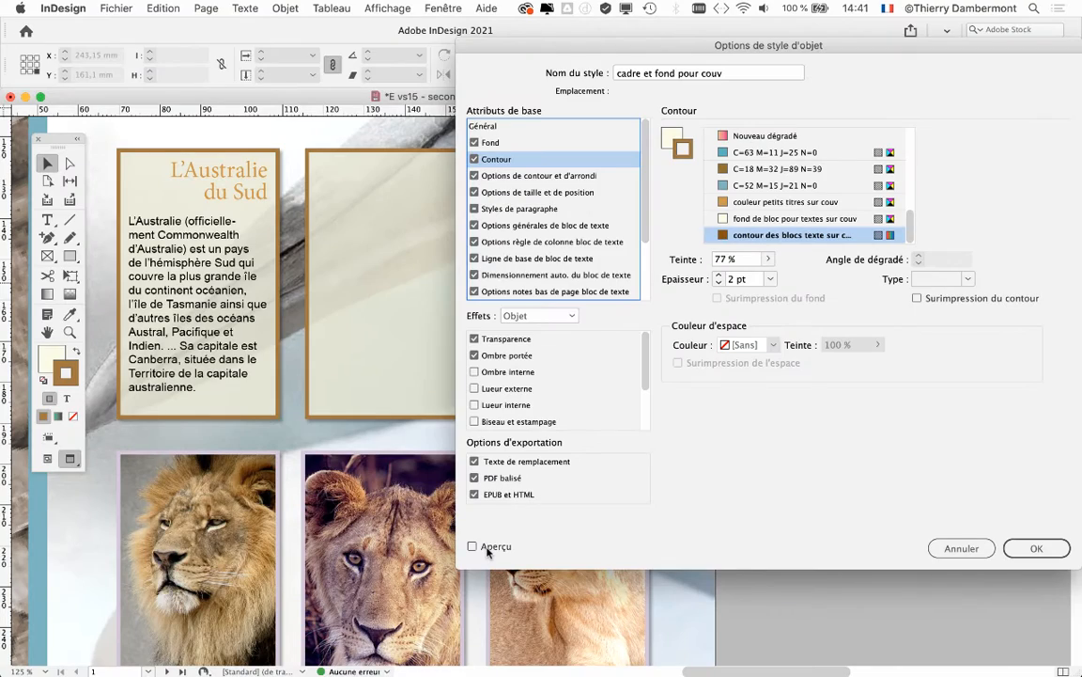
pyautogui.click(488, 549)
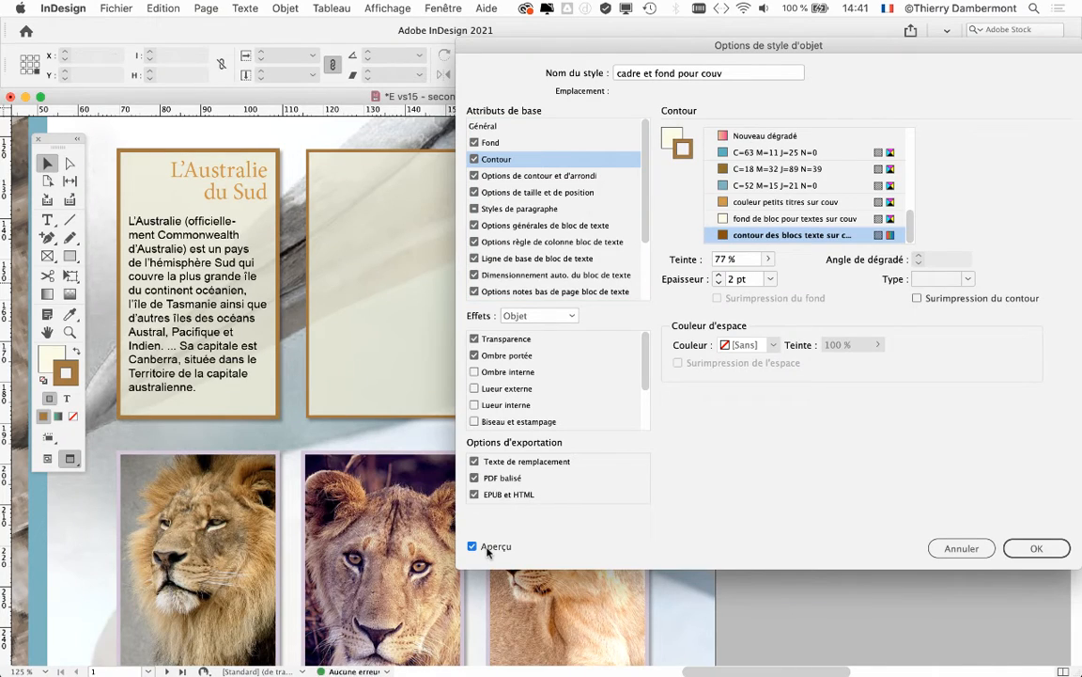
# Raise the style's Contour weight to 7 pt, and bring it back to 6 pt
pyautogui.moveTo(610, 41); pyautogui.dragTo(726, 36)
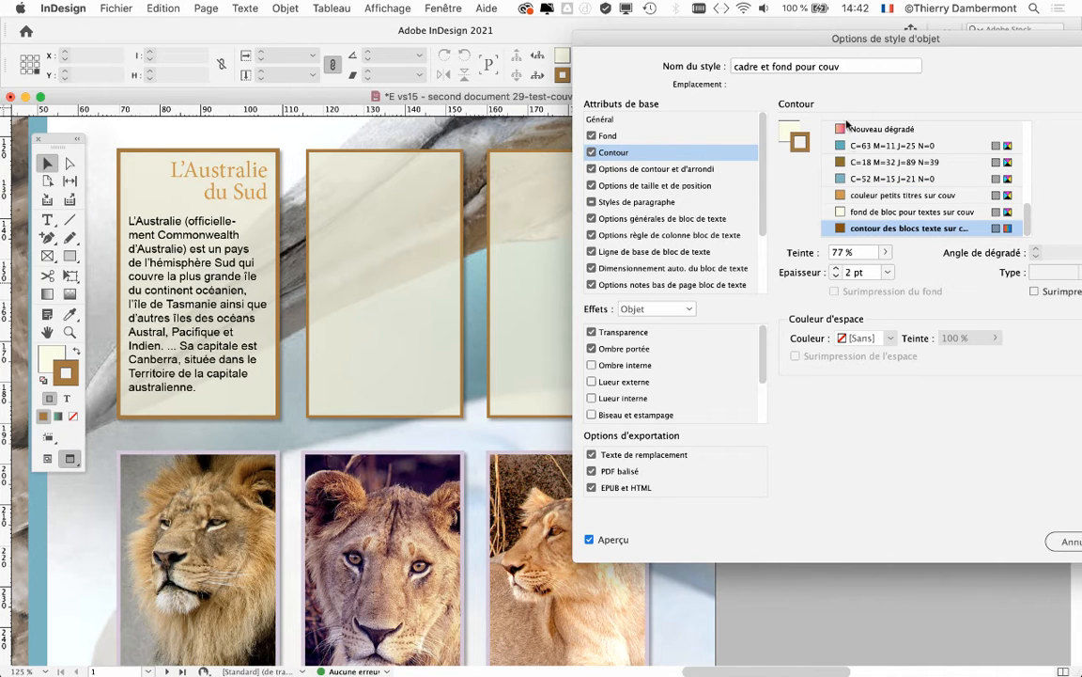
pyautogui.moveTo(813, 37); pyautogui.dragTo(804, 35)
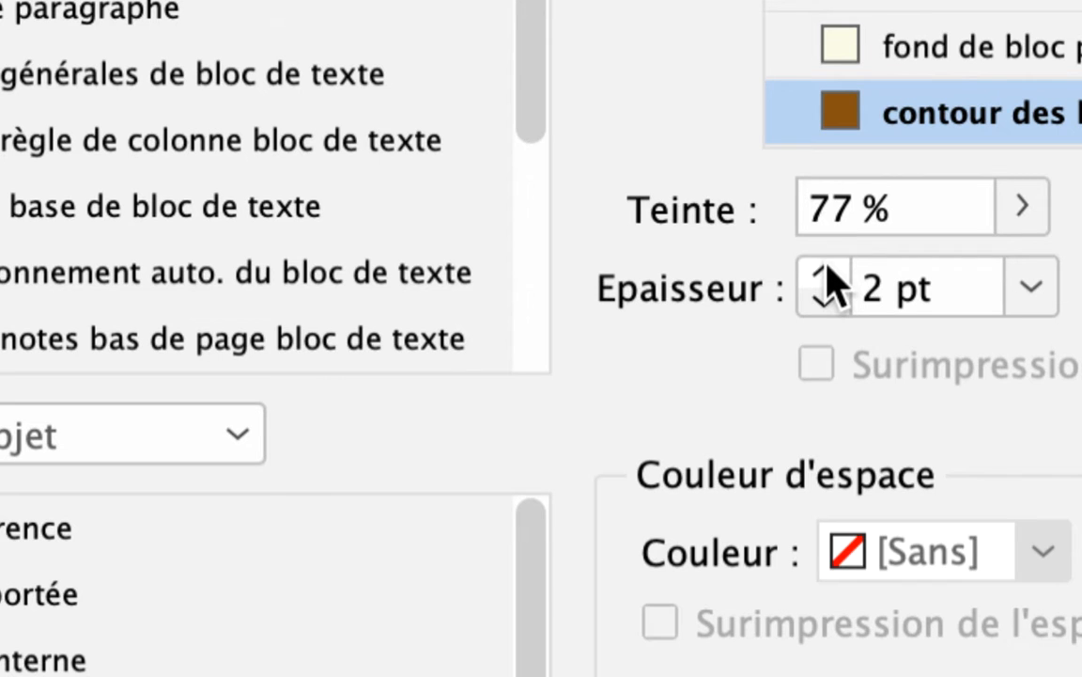
pyautogui.click(826, 267)
pyautogui.click(827, 266)
pyautogui.click(827, 267)
pyautogui.click(827, 267)
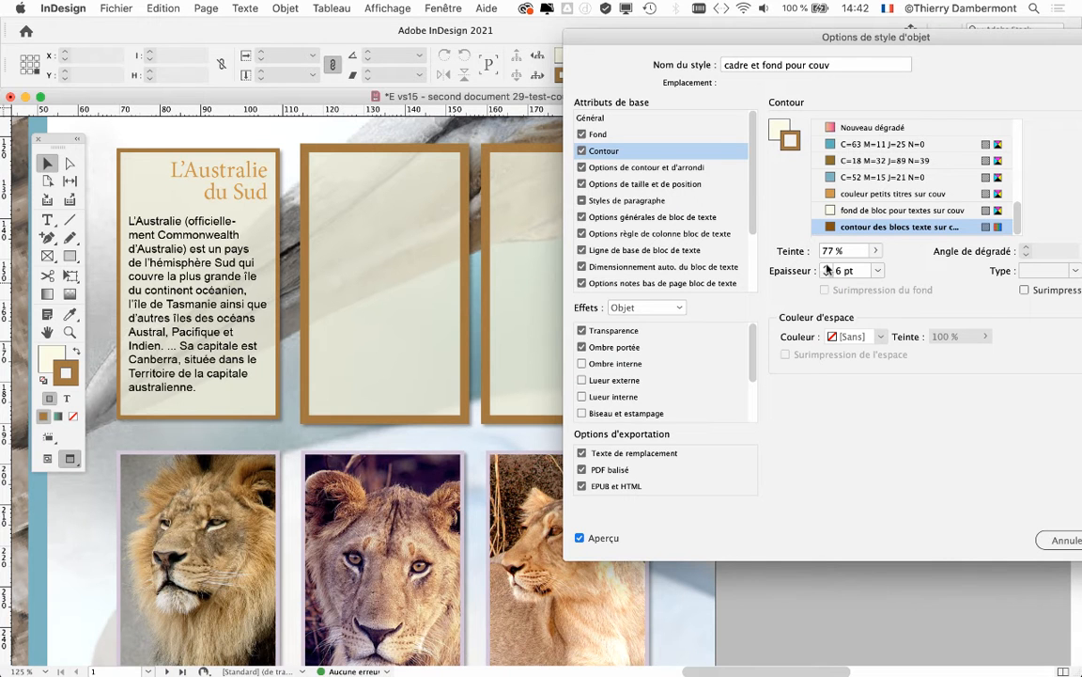
pyautogui.click(827, 267)
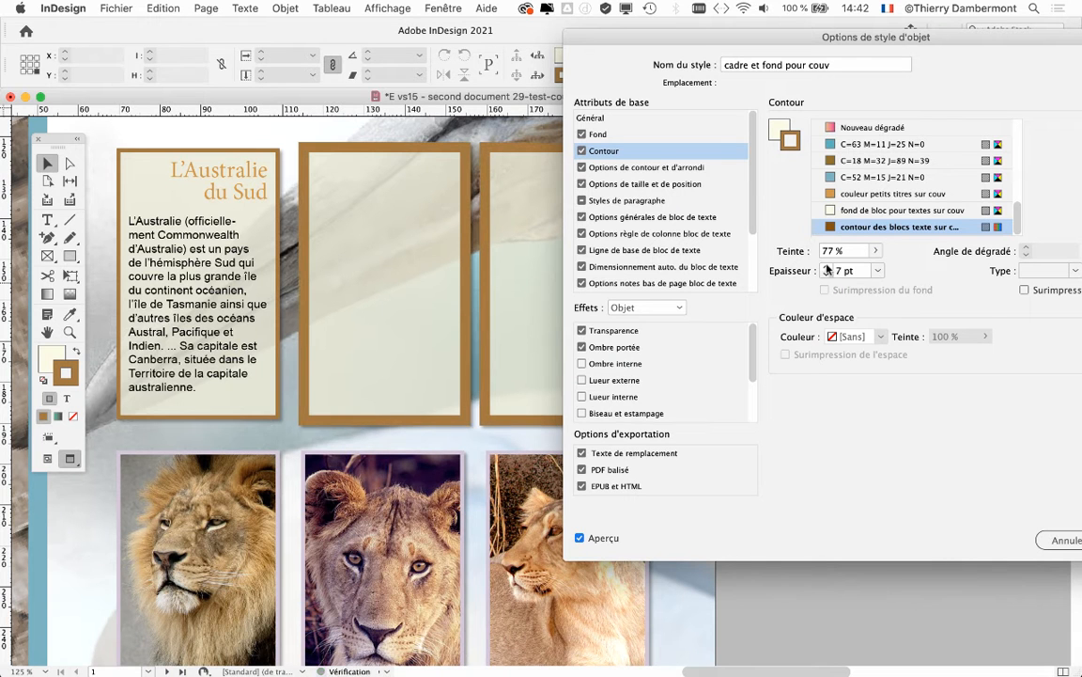
pyautogui.click(827, 275)
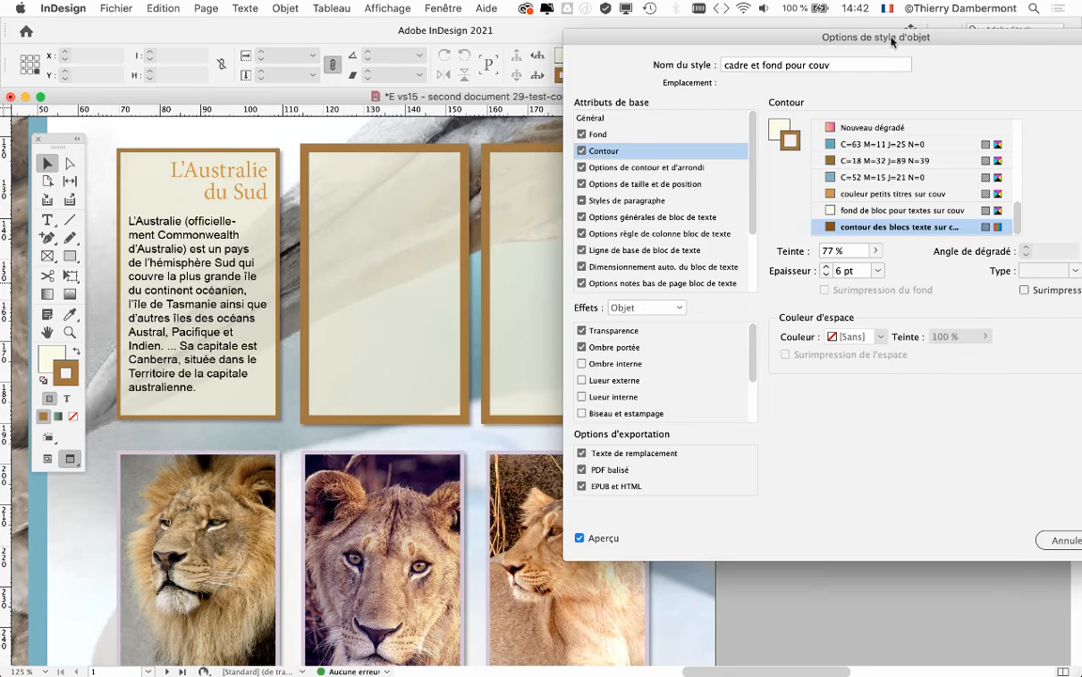
# Check the new outlines on the two empty frames and confirm the style options
pyautogui.moveTo(889, 40); pyautogui.dragTo(887, 73)
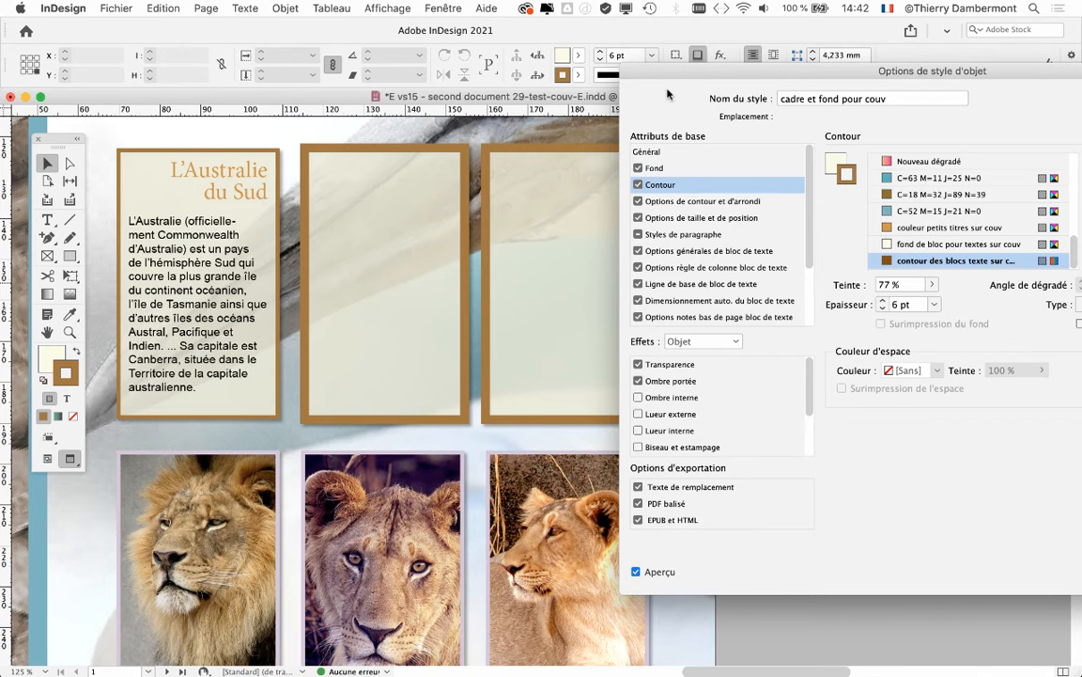
pyautogui.moveTo(642, 68); pyautogui.dragTo(721, 67)
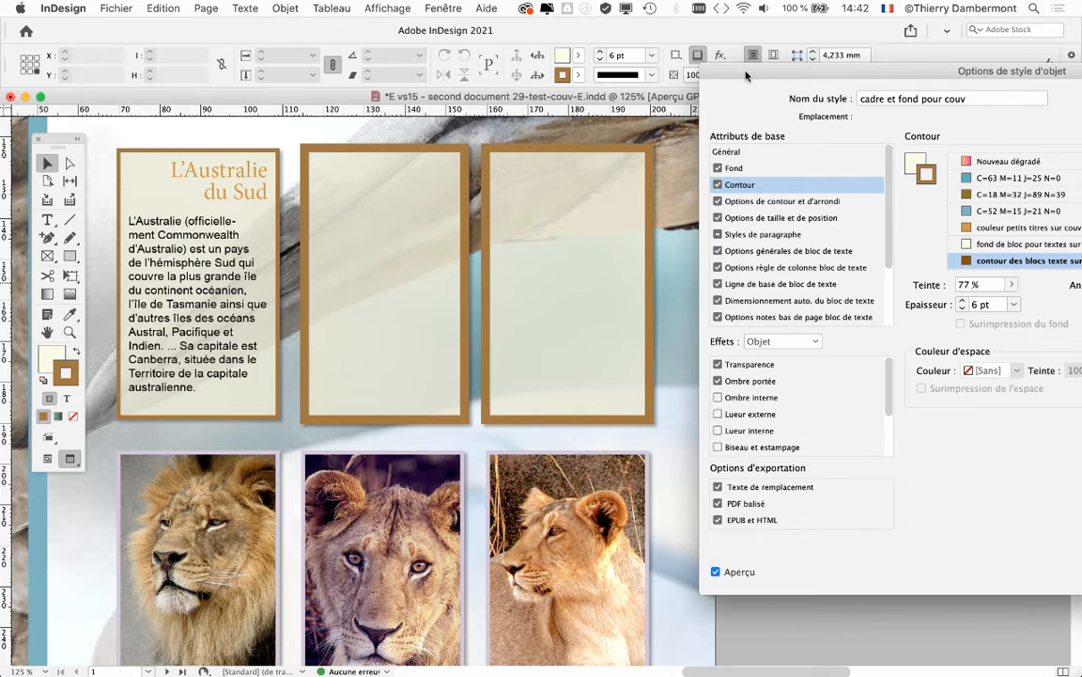
pyautogui.moveTo(673, 67); pyautogui.dragTo(341, 90)
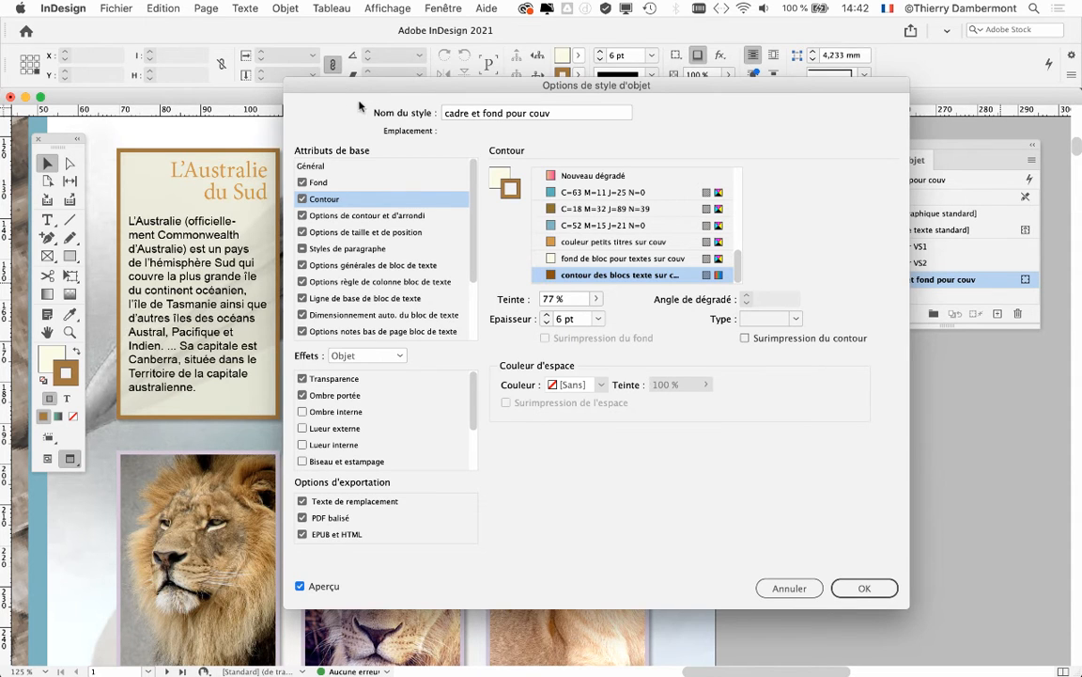
pyautogui.moveTo(331, 83); pyautogui.dragTo(349, 29)
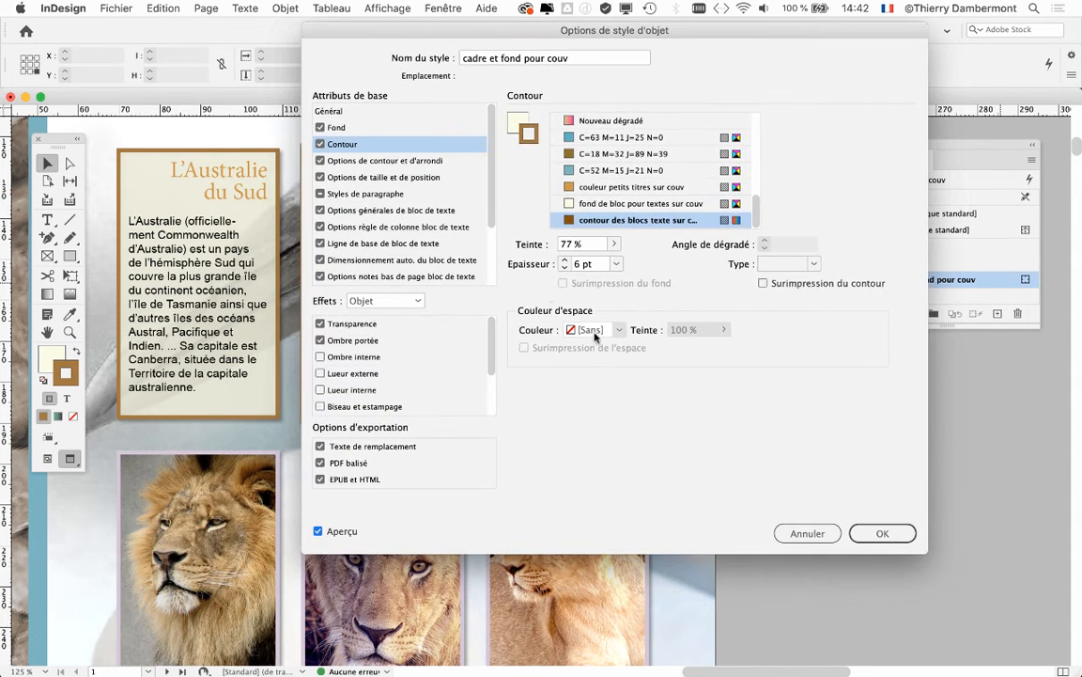
pyautogui.click(855, 531)
pyautogui.click(900, 535)
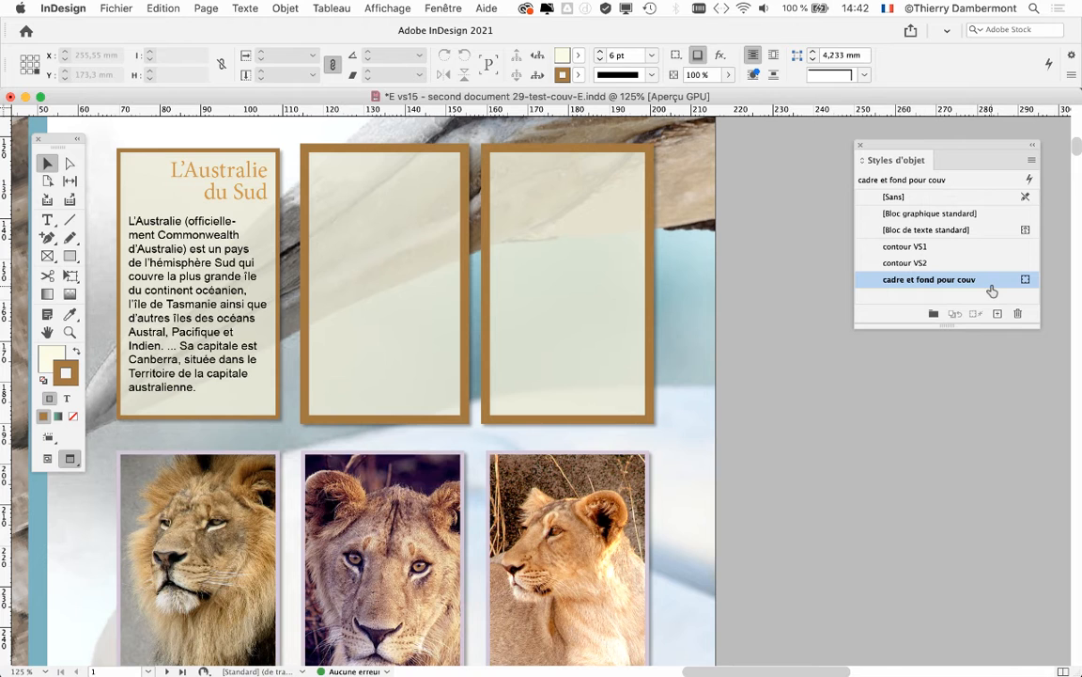
# Apply the "cadre et fond pour couv" object style to the "L'Australie du Sud" text frame, clear its overrides and deselect the frame
pyautogui.moveTo(887, 150); pyautogui.dragTo(398, 153)
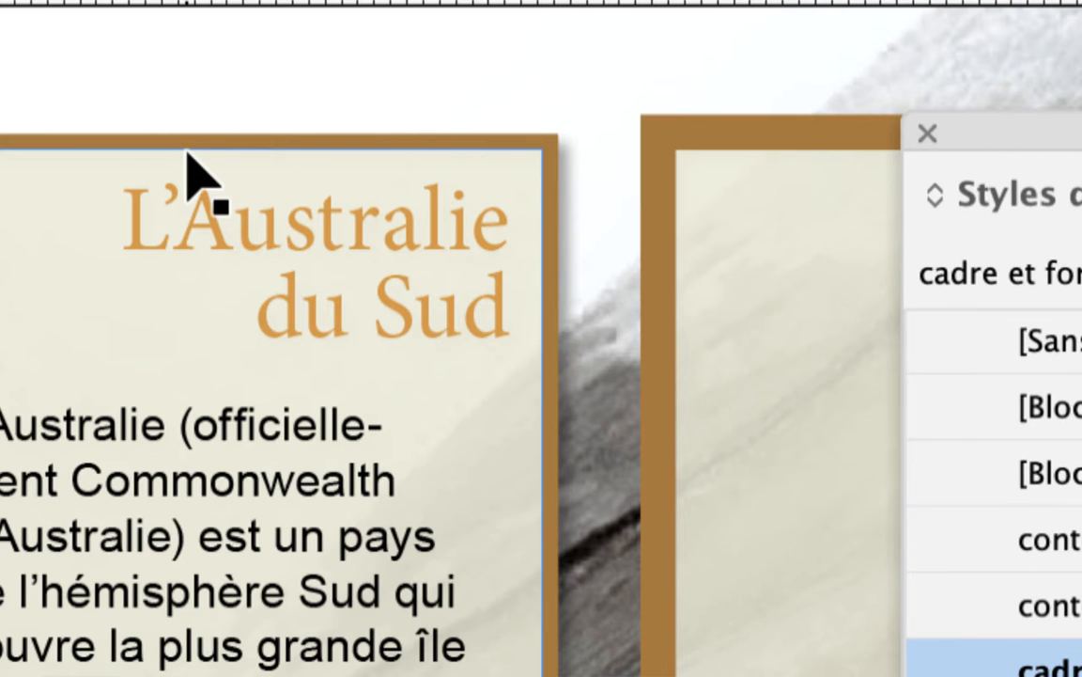
pyautogui.click(188, 174)
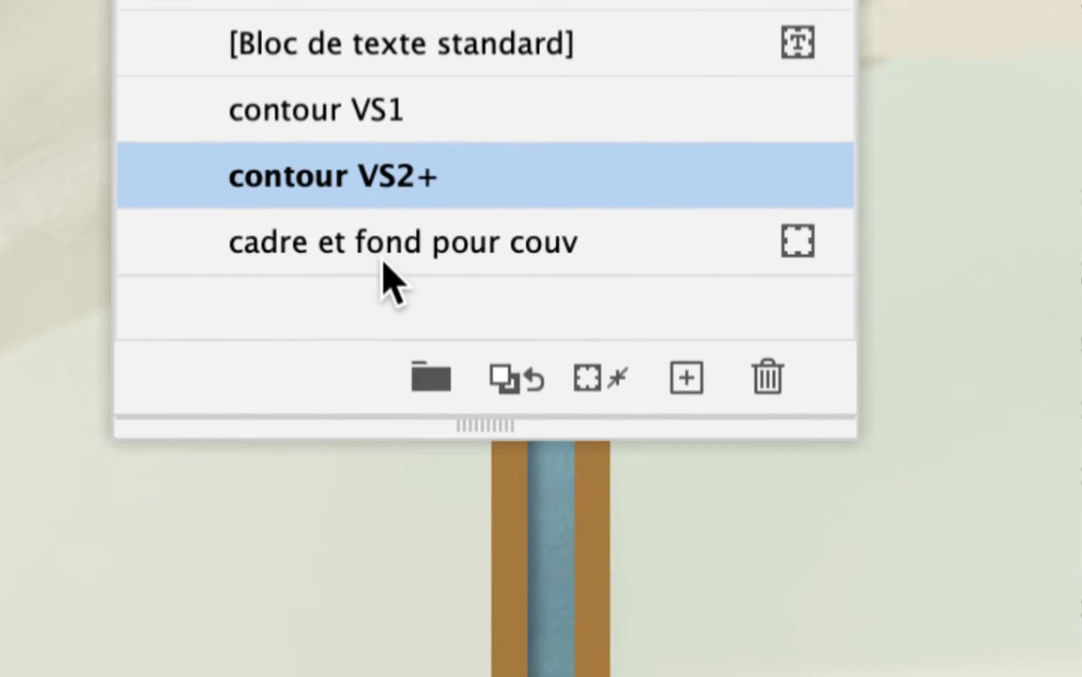
pyautogui.click(385, 266)
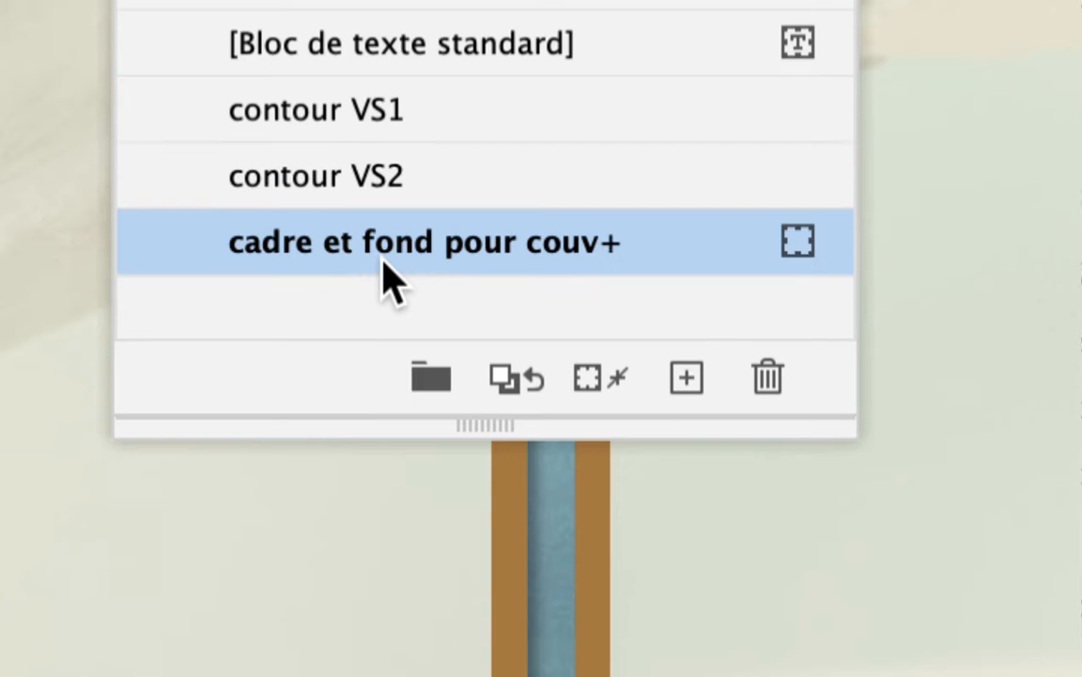
pyautogui.keyDown('alt'); pyautogui.click(385, 266); pyautogui.keyUp('alt')
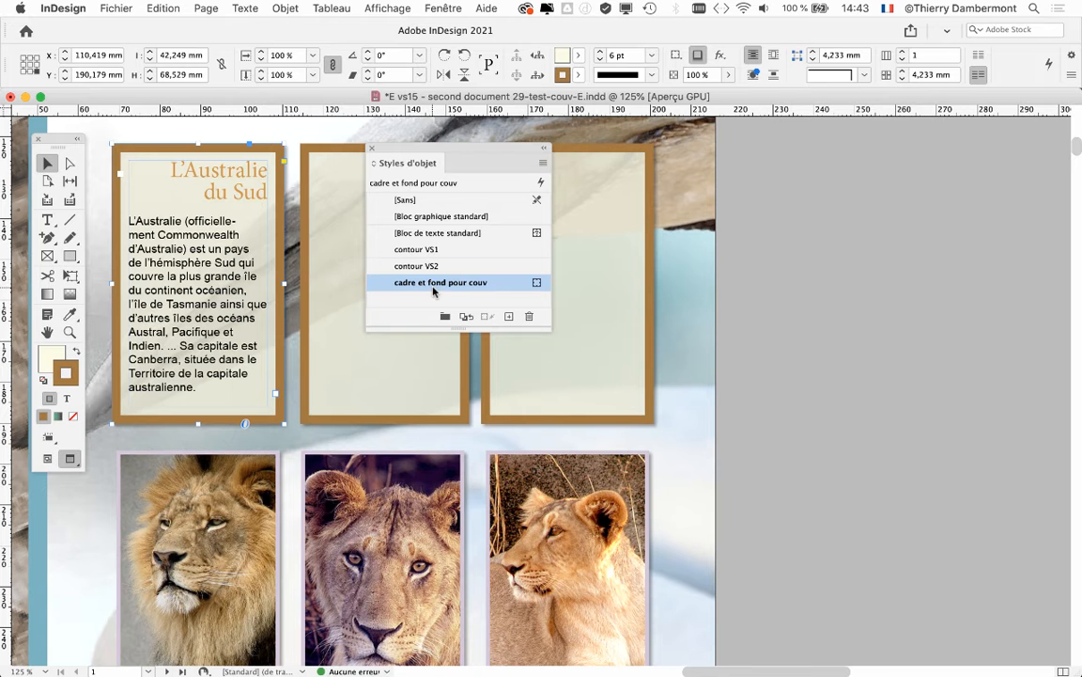
pyautogui.moveTo(414, 148); pyautogui.dragTo(673, 349)
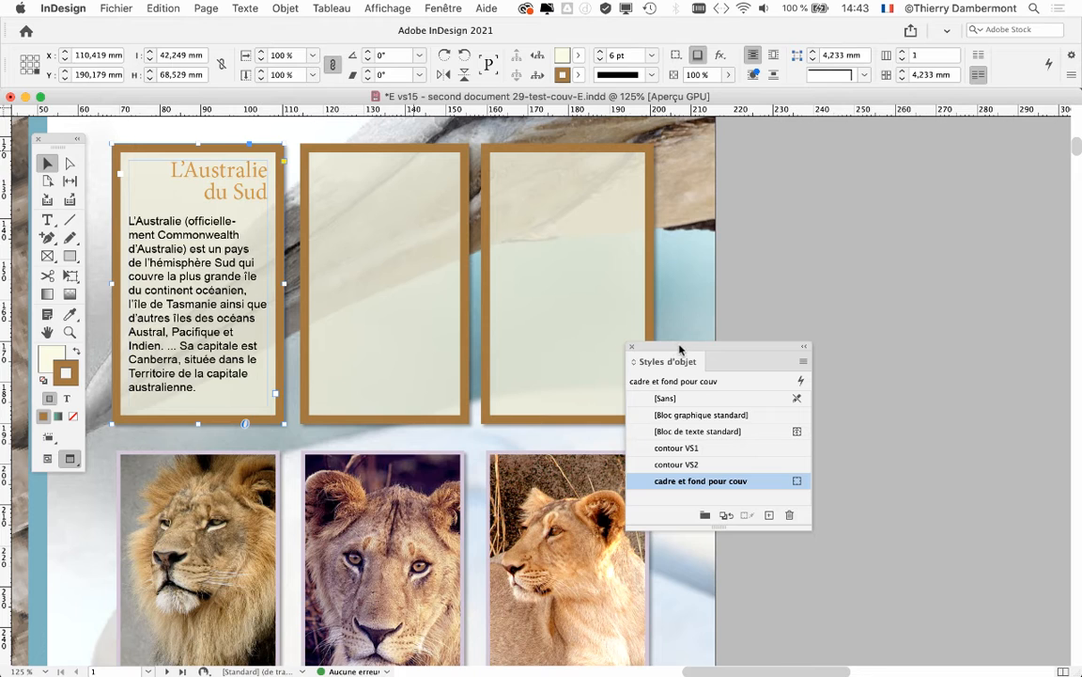
pyautogui.moveTo(679, 348); pyautogui.dragTo(651, 319)
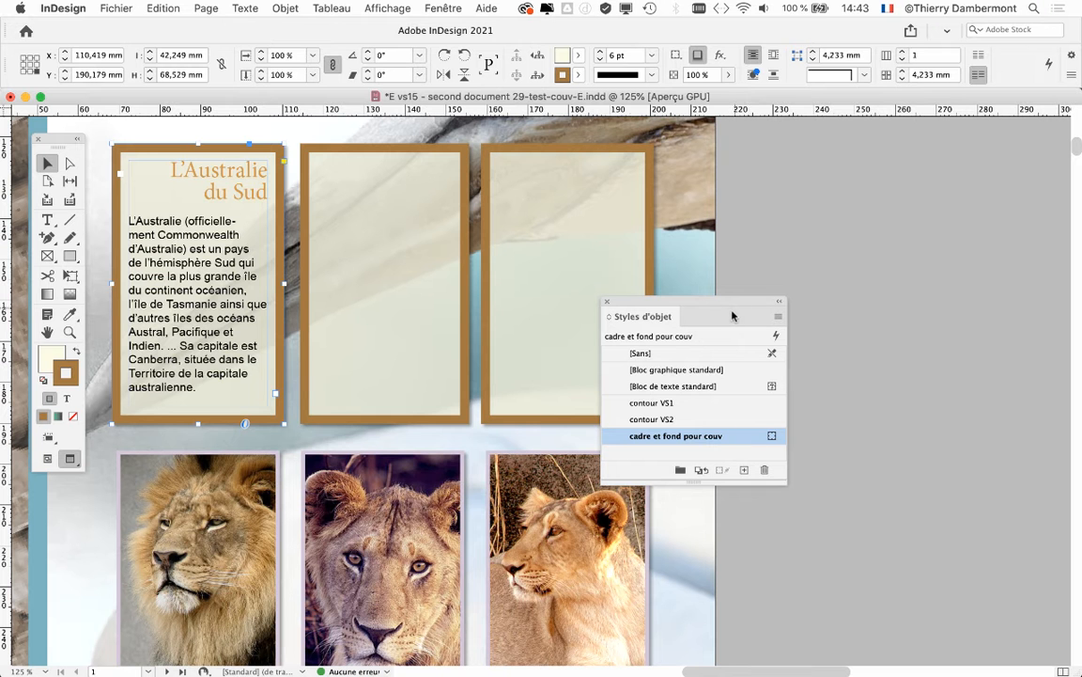
pyautogui.moveTo(733, 303); pyautogui.dragTo(795, 449)
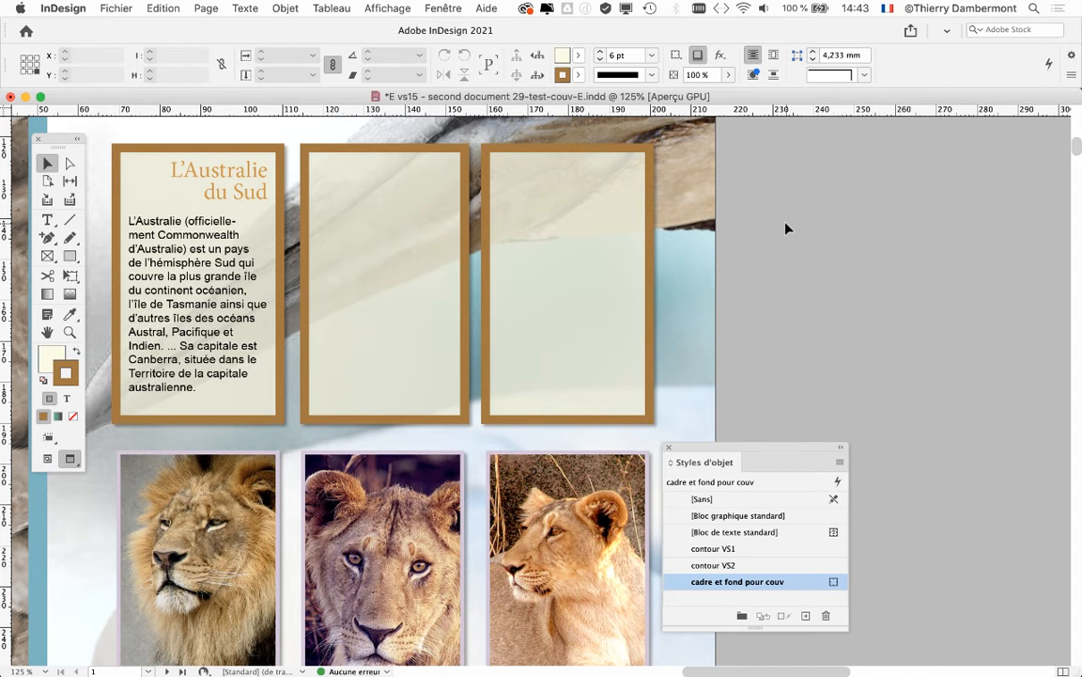
# With nothing selected, reopen the "cadre et fond pour couv" style options and reduce the Contour weight to 2 pt
pyautogui.moveTo(700, 447); pyautogui.dragTo(836, 152)
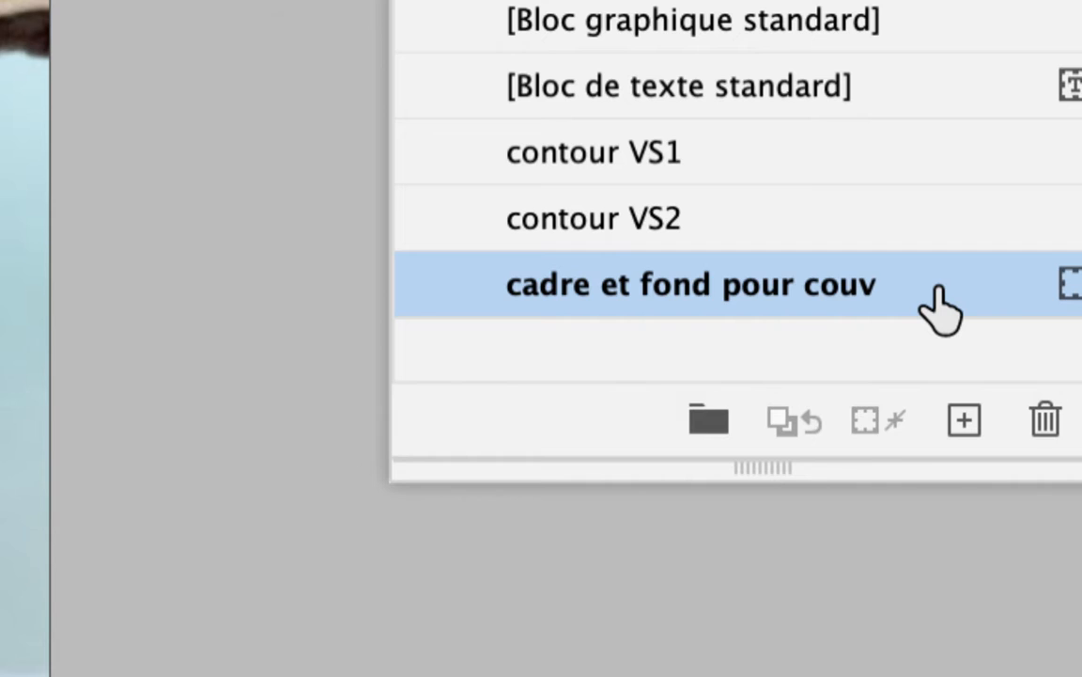
pyautogui.click(938, 288)
pyautogui.doubleClick(967, 288)
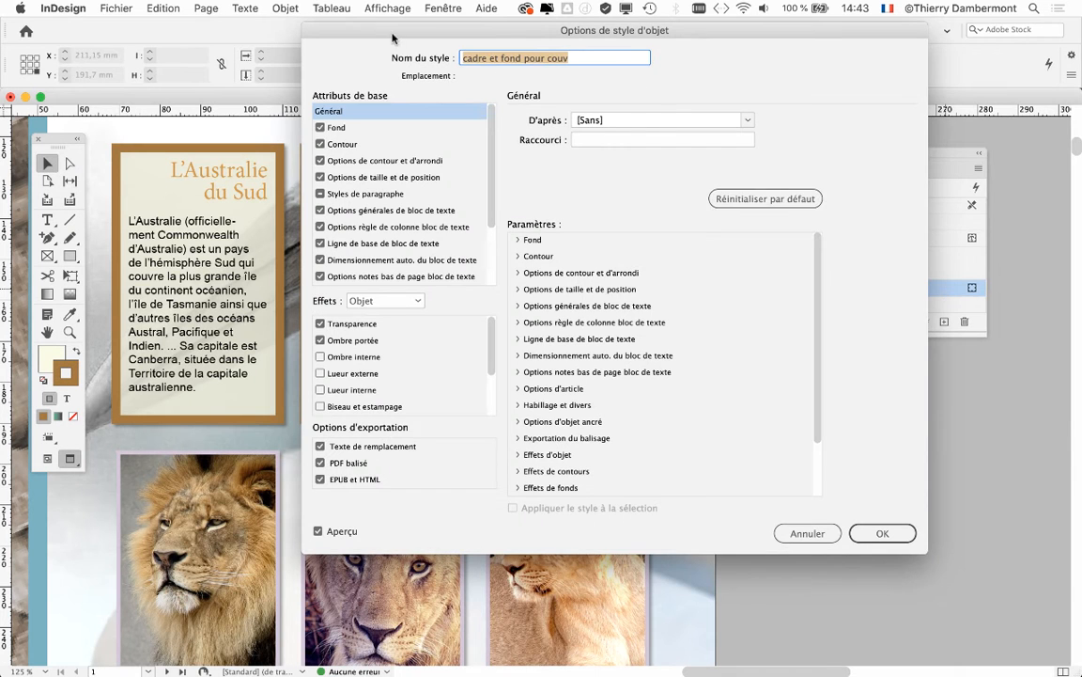
pyautogui.moveTo(391, 33); pyautogui.dragTo(570, 33)
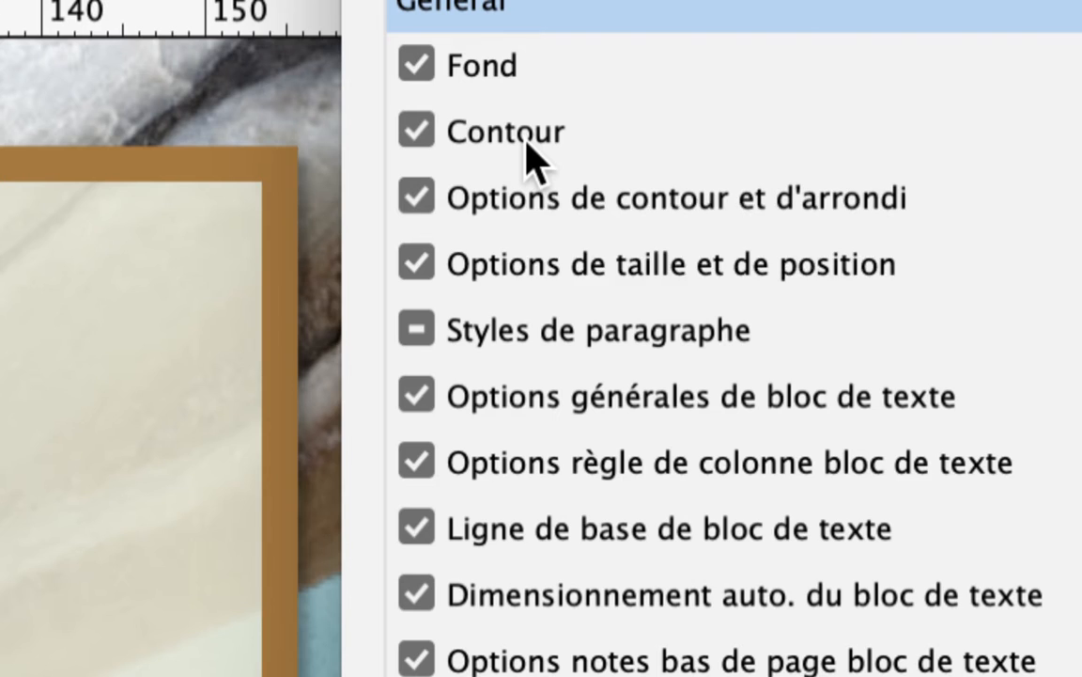
pyautogui.click(525, 141)
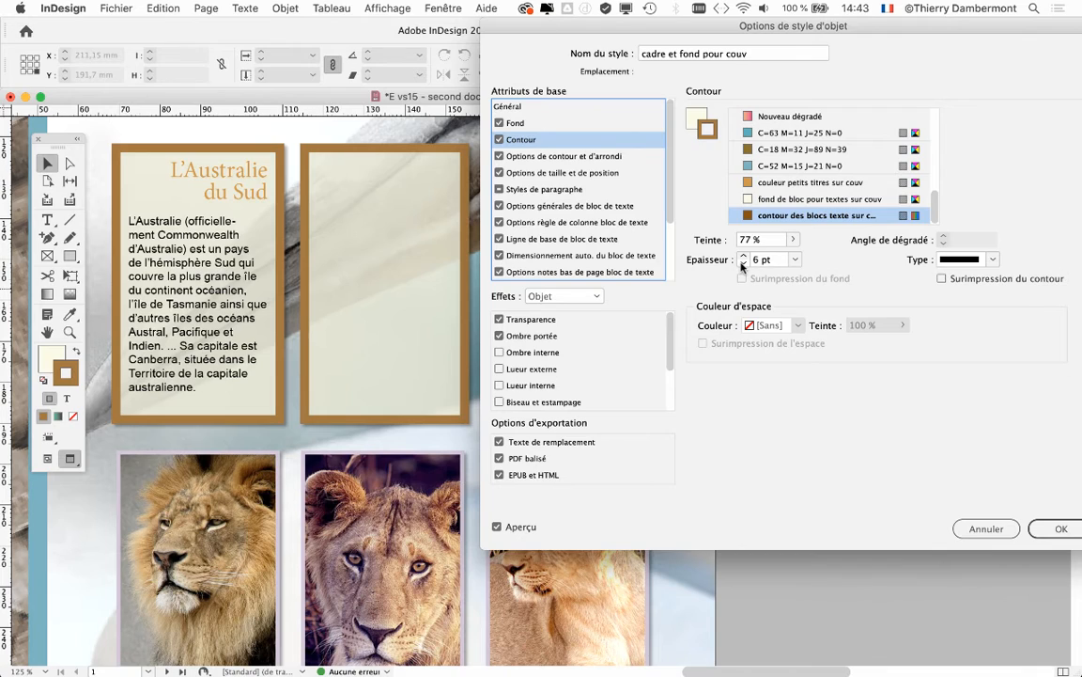
pyautogui.click(742, 263)
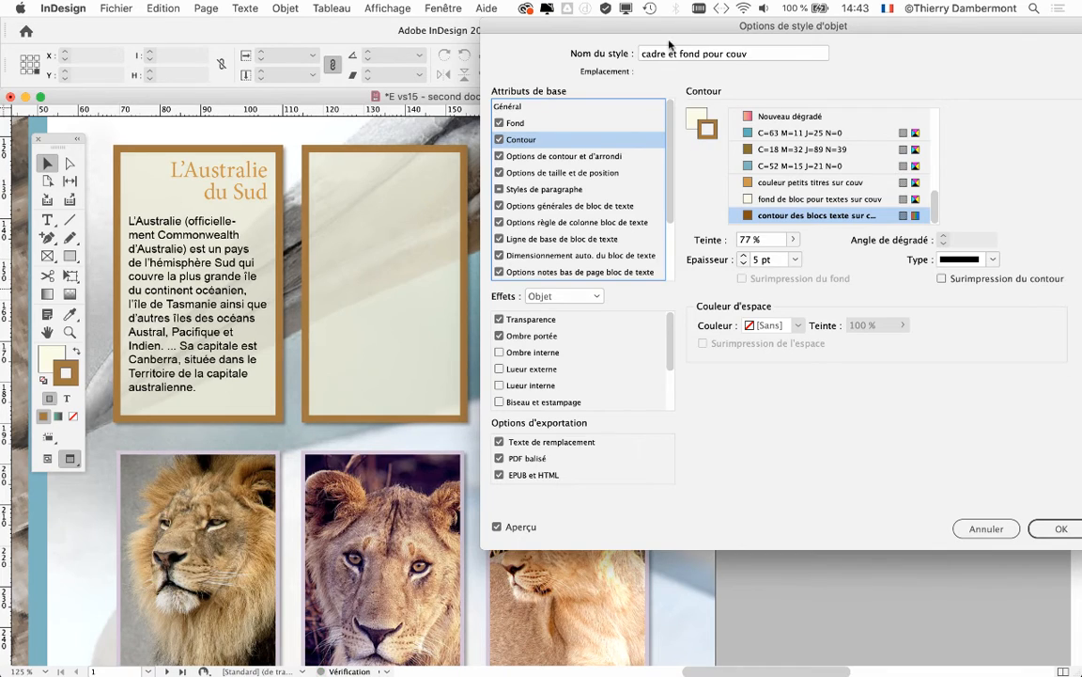
pyautogui.moveTo(596, 24); pyautogui.dragTo(722, 25)
pyautogui.click(869, 264)
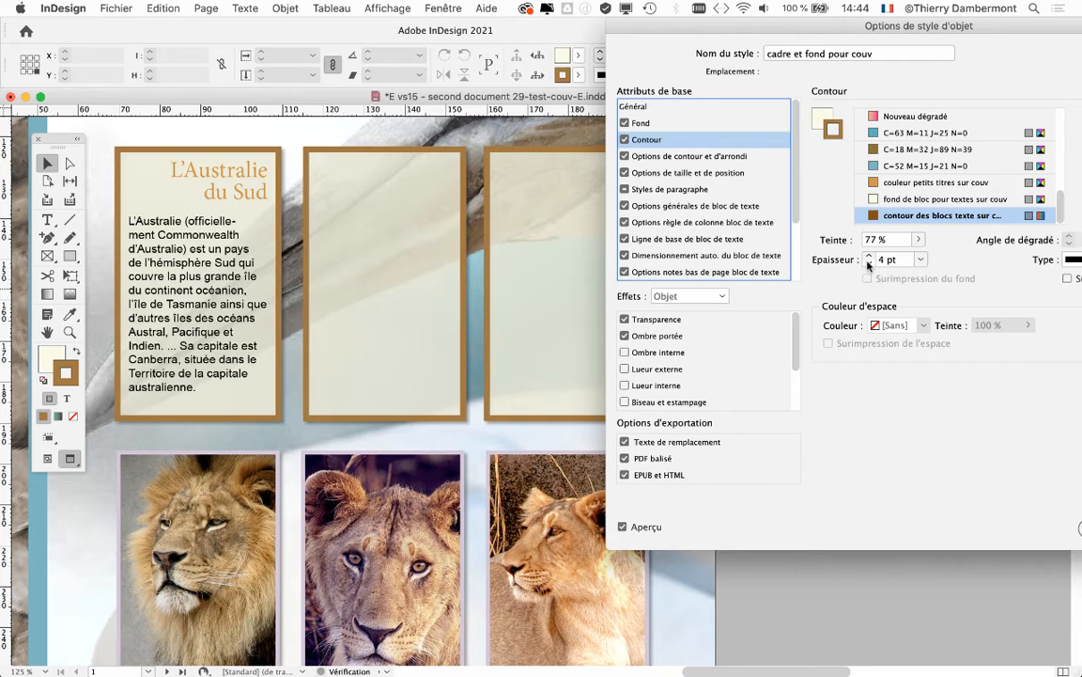
pyautogui.click(869, 264)
pyautogui.click(869, 265)
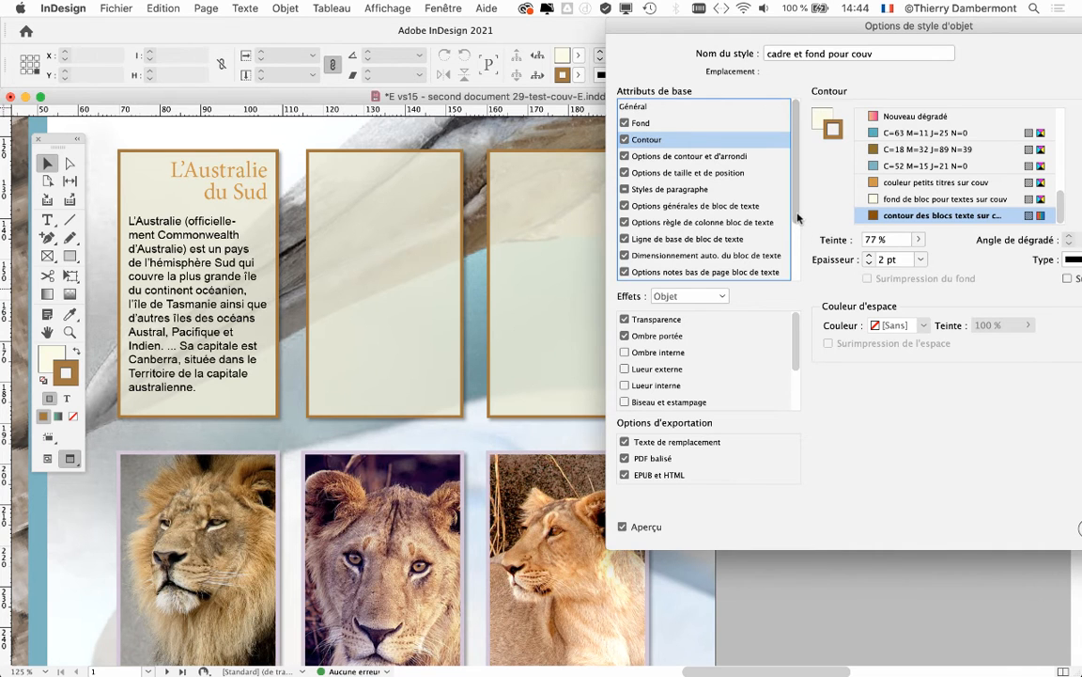
# Look through the style's basic attributes and display its general text frame options (Options générales de bloc de texte)
pyautogui.moveTo(796, 213); pyautogui.dragTo(805, 272)
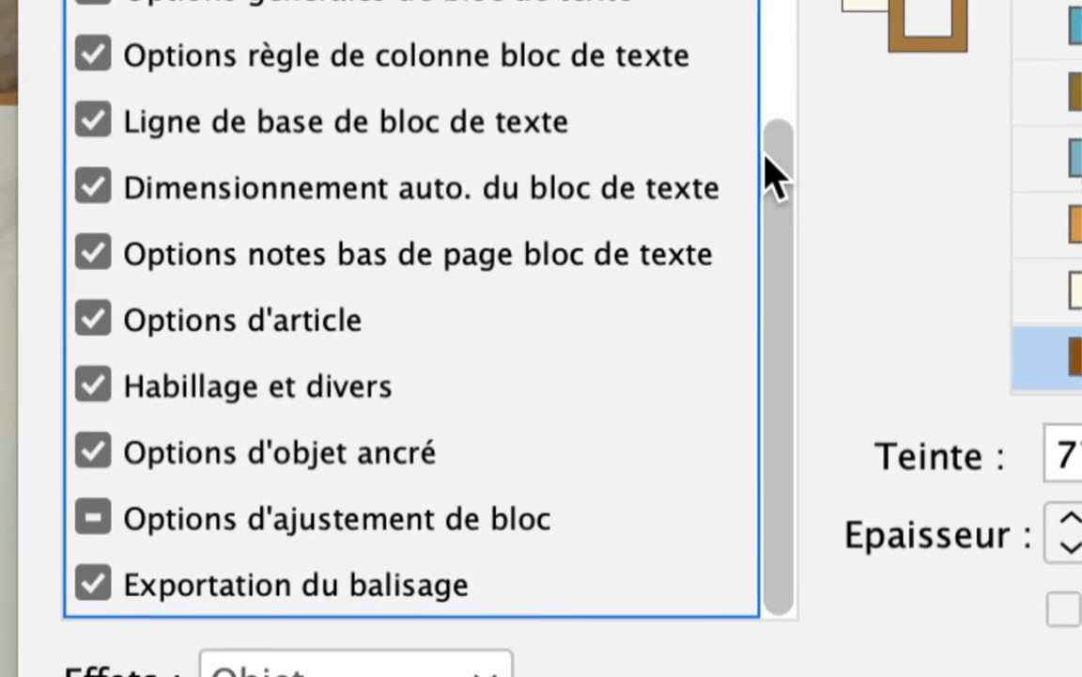
pyautogui.moveTo(662, 241); pyautogui.dragTo(661, 18)
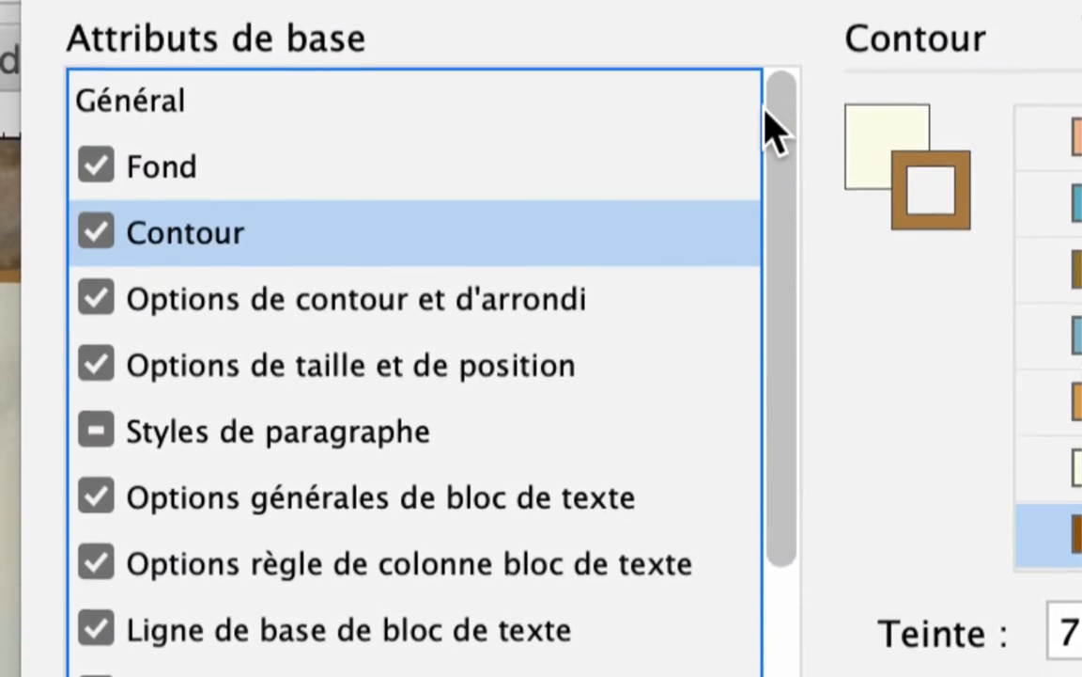
pyautogui.moveTo(767, 114); pyautogui.dragTo(766, 173)
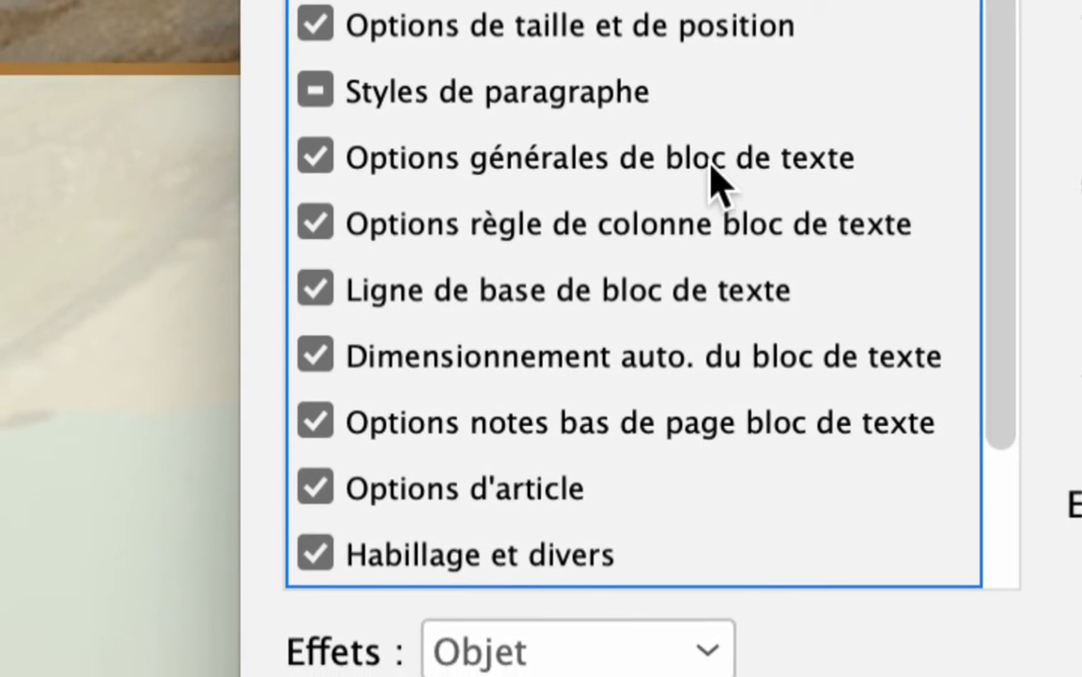
pyautogui.click(742, 239)
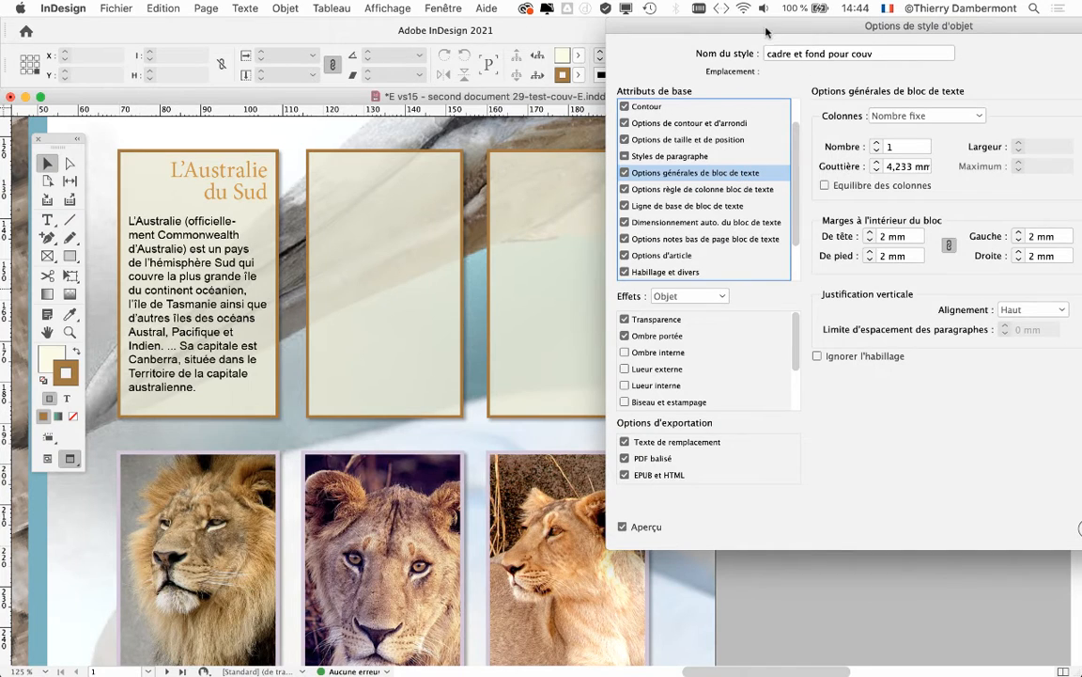
pyautogui.moveTo(765, 27); pyautogui.dragTo(698, 45)
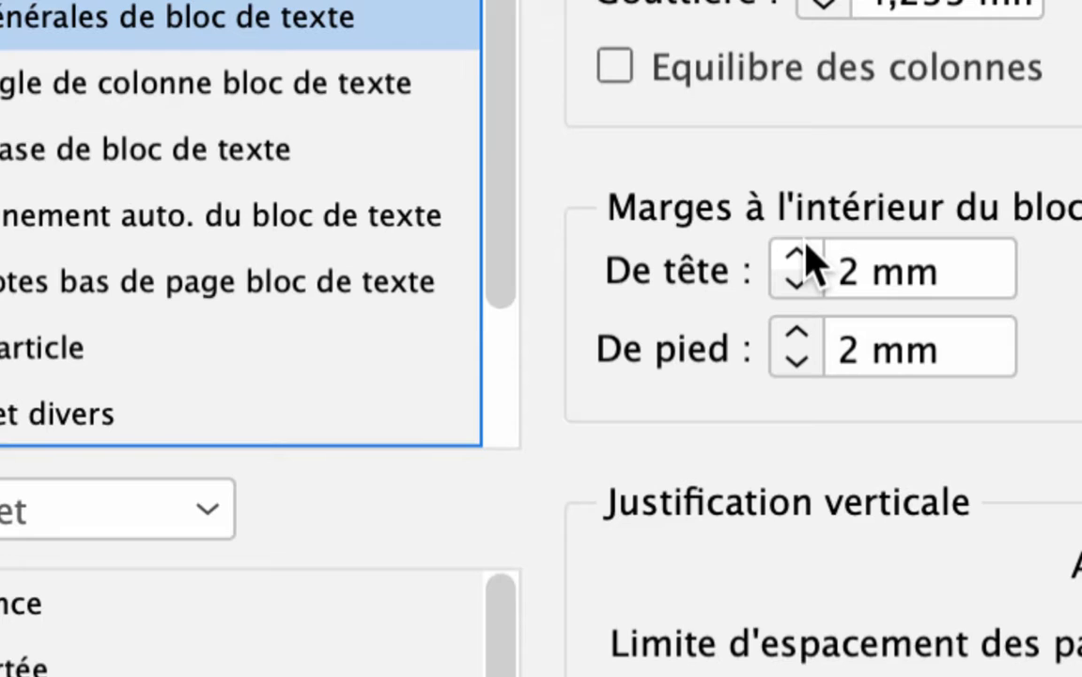
# Set the style's linked inner margins to 4 mm on all four sides and confirm the style options
pyautogui.click(807, 247)
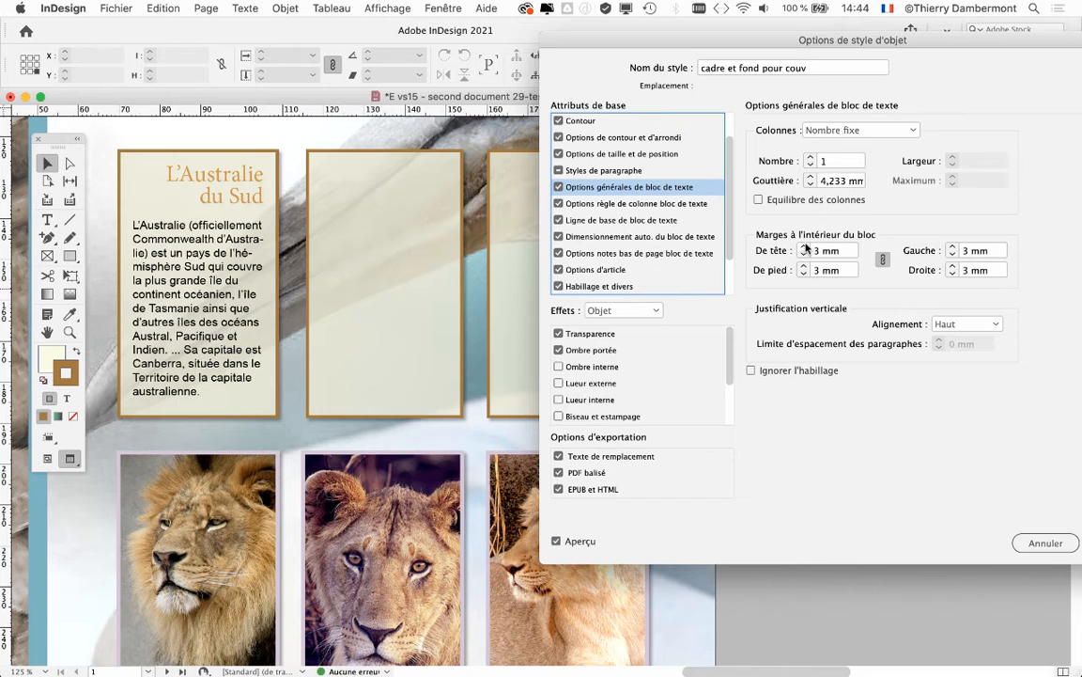
pyautogui.click(806, 247)
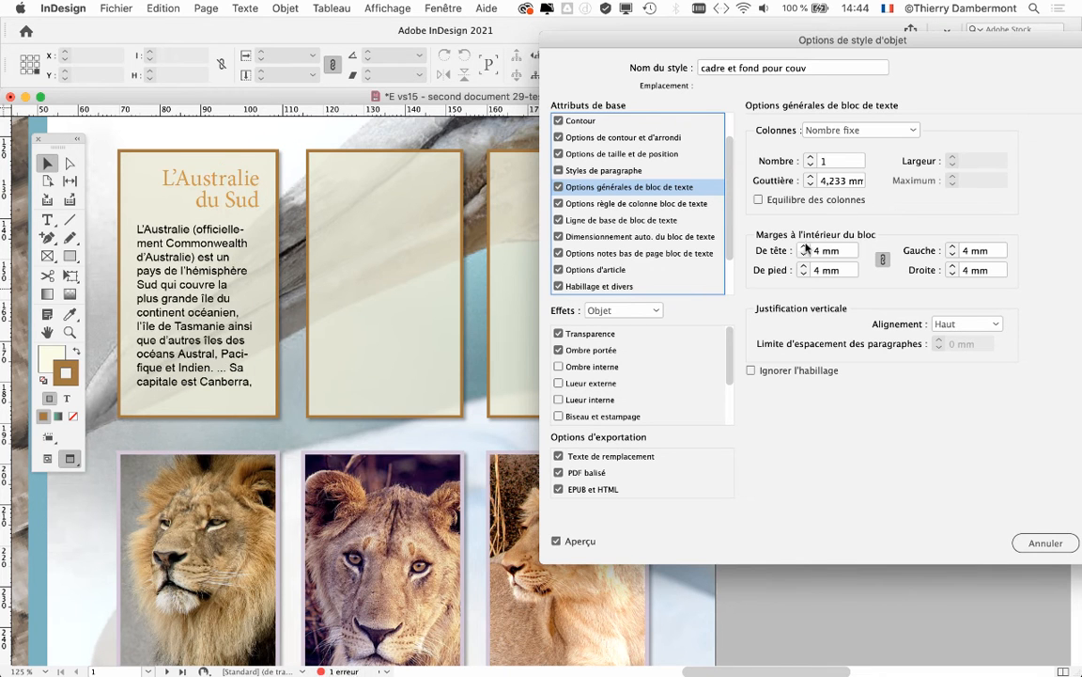
pyautogui.click(804, 256)
pyautogui.click(804, 256)
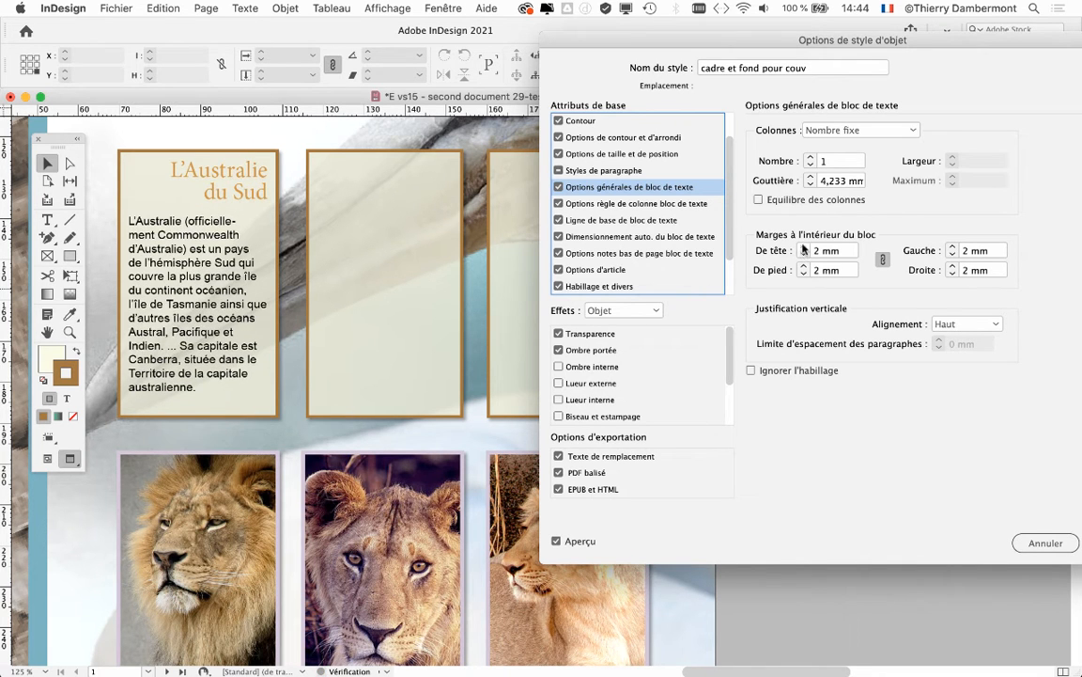
pyautogui.click(804, 248)
pyautogui.click(805, 249)
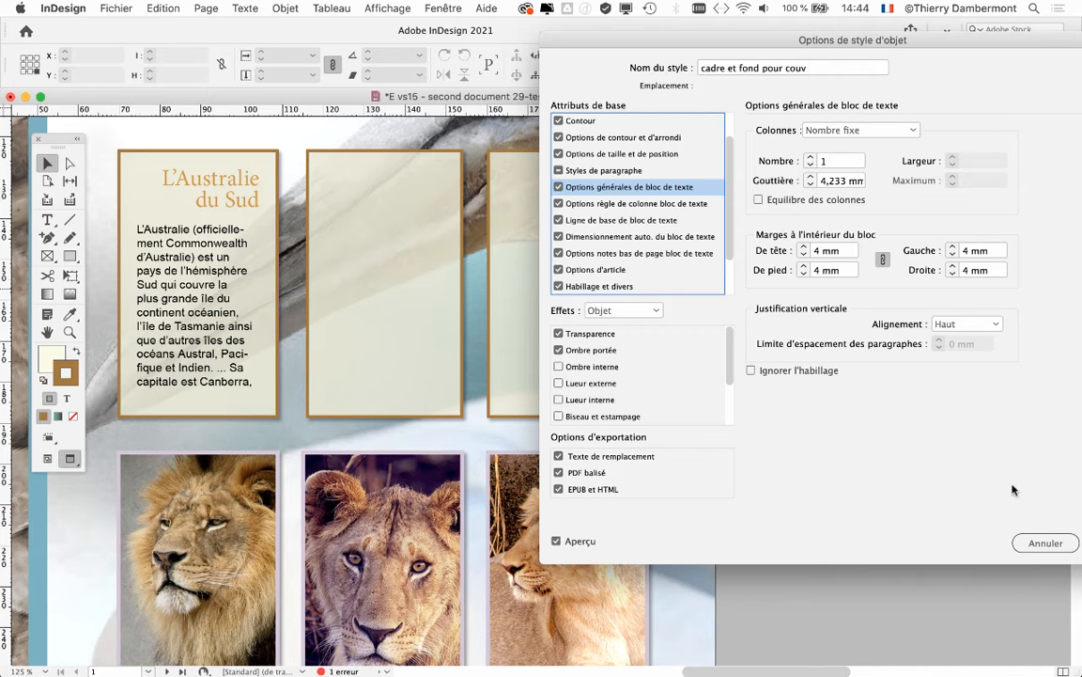
pyautogui.moveTo(889, 42); pyautogui.dragTo(688, 45)
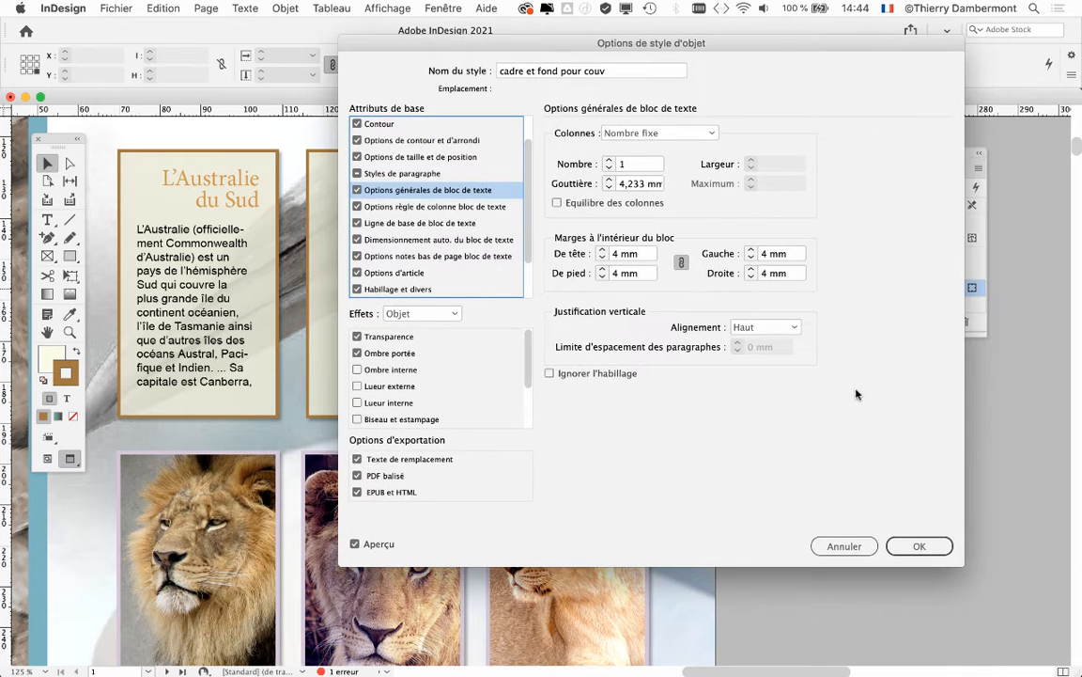
pyautogui.click(917, 546)
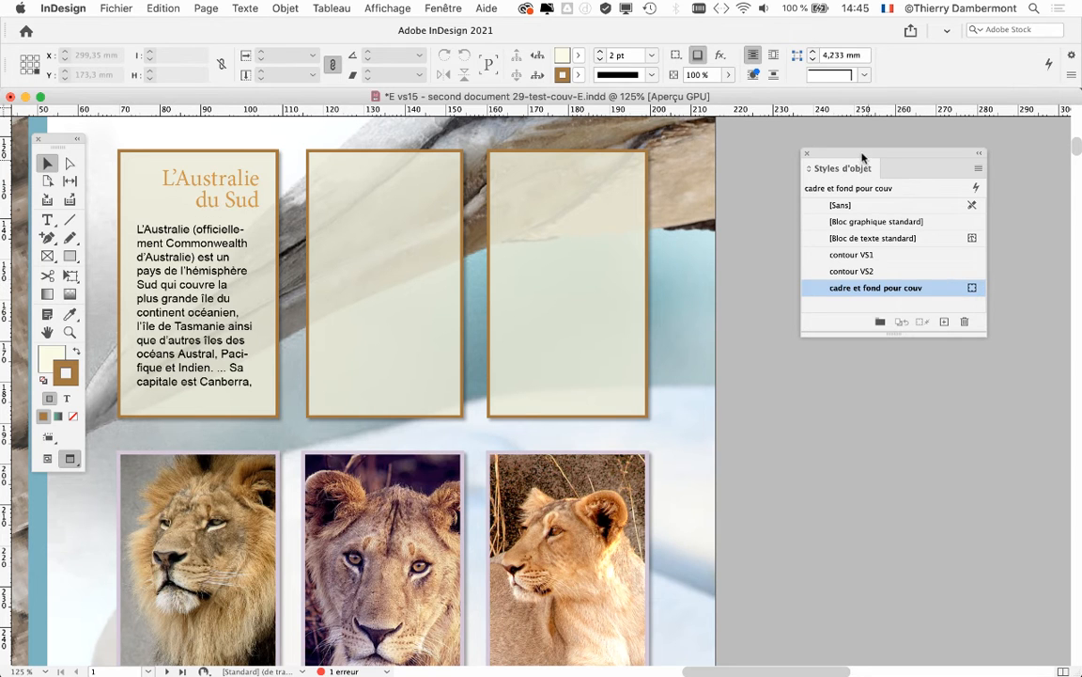
# Zoom out to 100% to show both rows of frames, and open the options of the "contour VS2" object style with nothing selected
pyautogui.moveTo(863, 158); pyautogui.dragTo(877, 151)
pyautogui.press('super+minus')
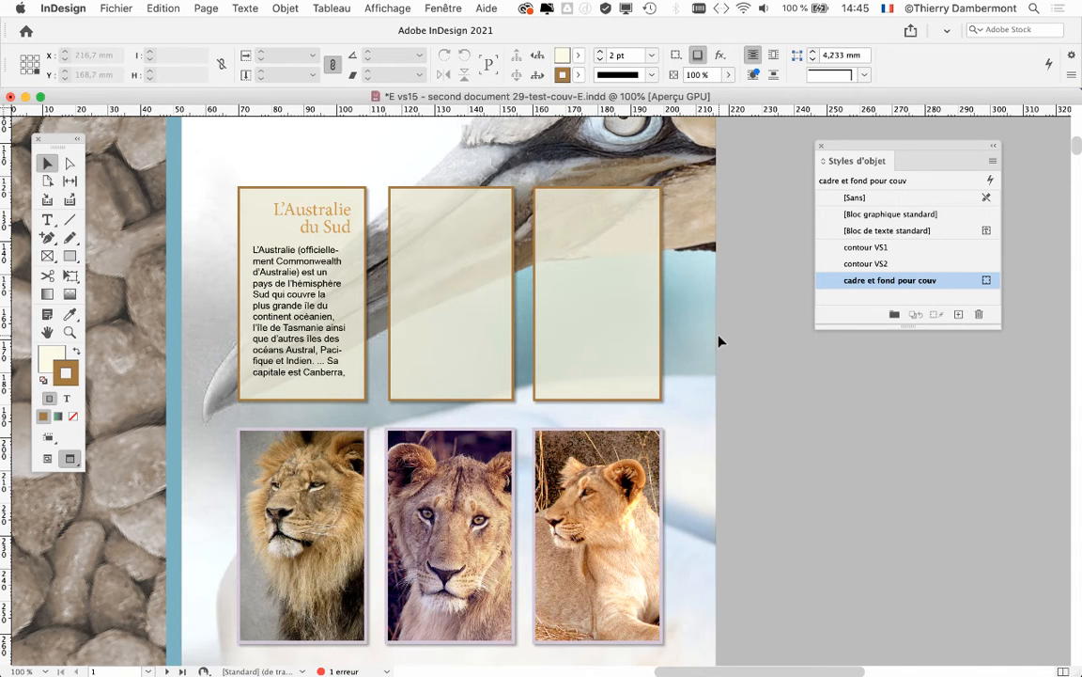
pyautogui.click(315, 431)
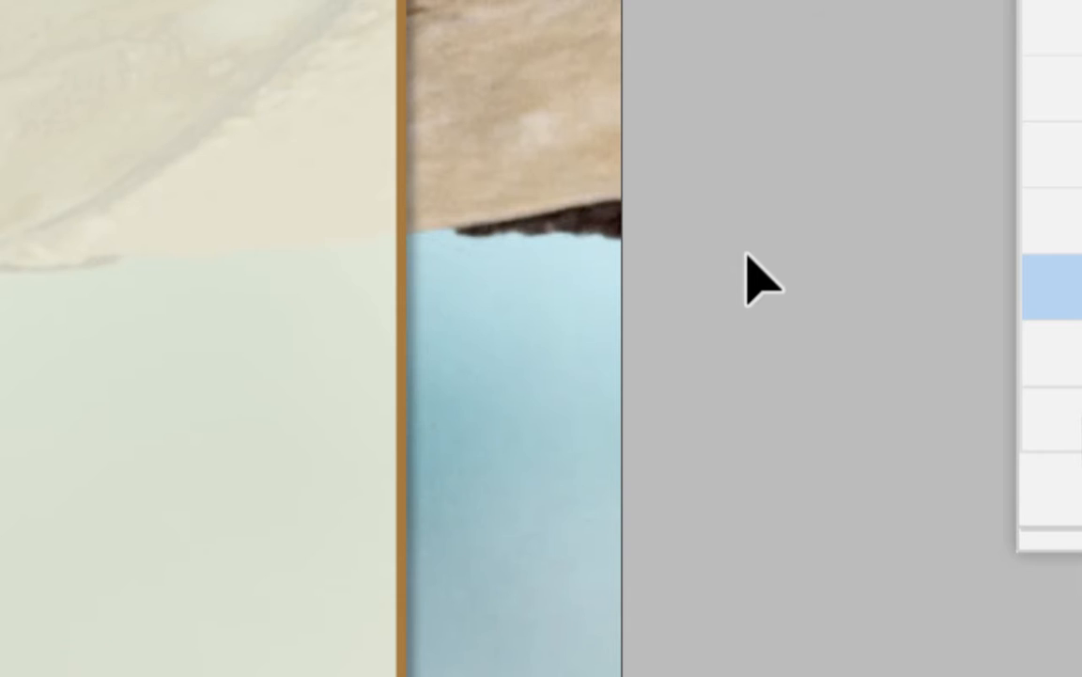
pyautogui.click(747, 253)
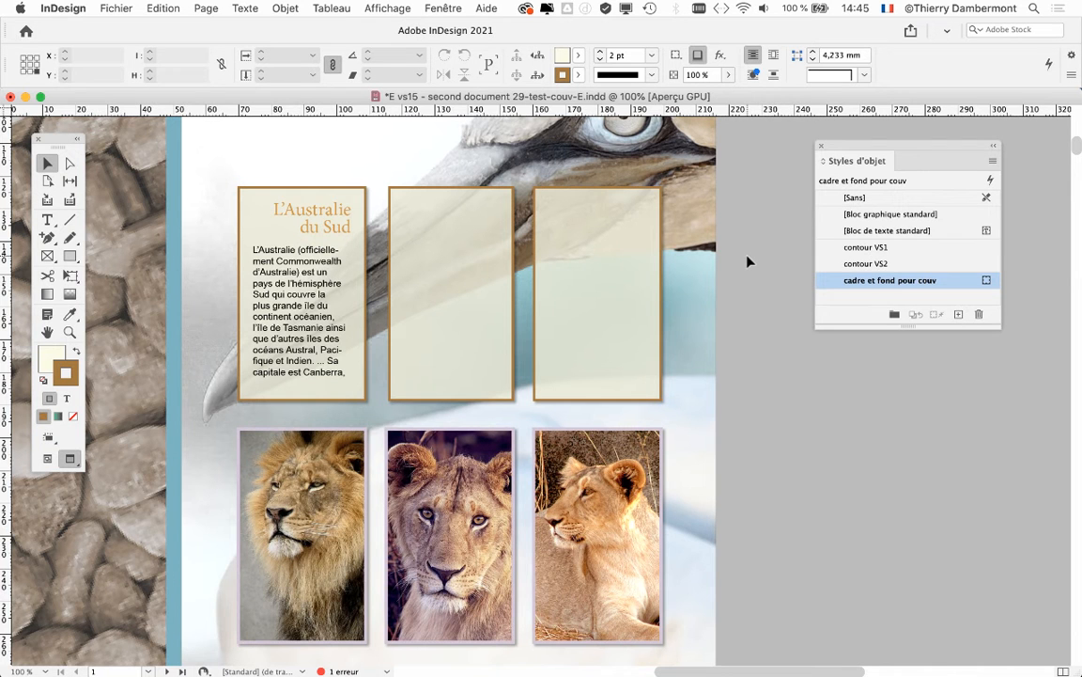
pyautogui.click(919, 265)
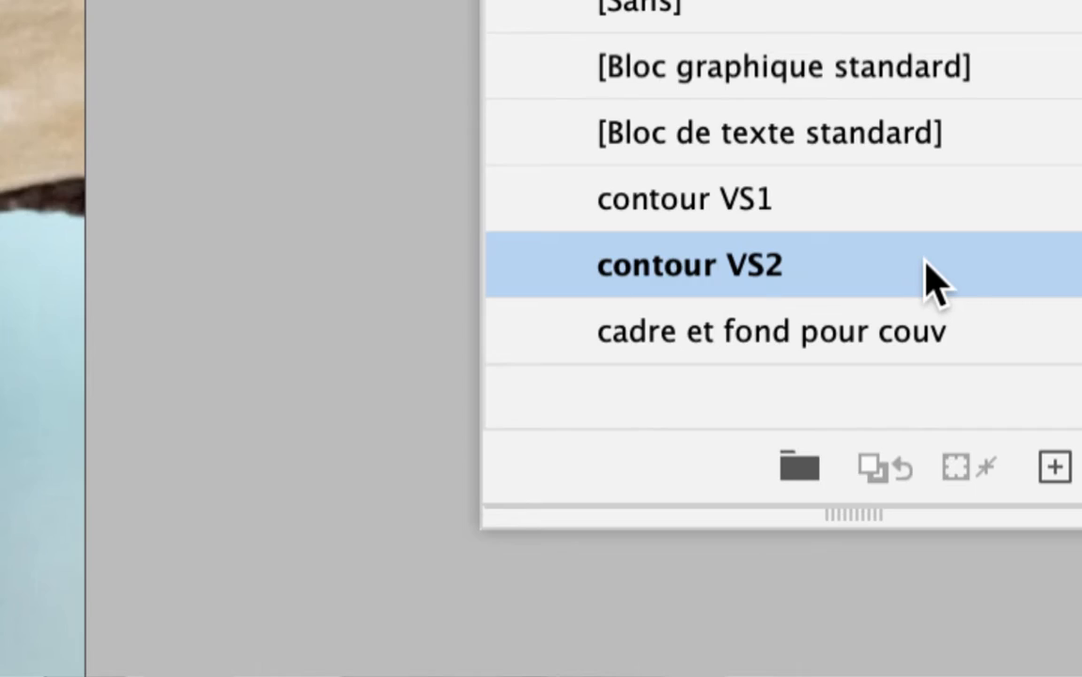
pyautogui.doubleClick(945, 265)
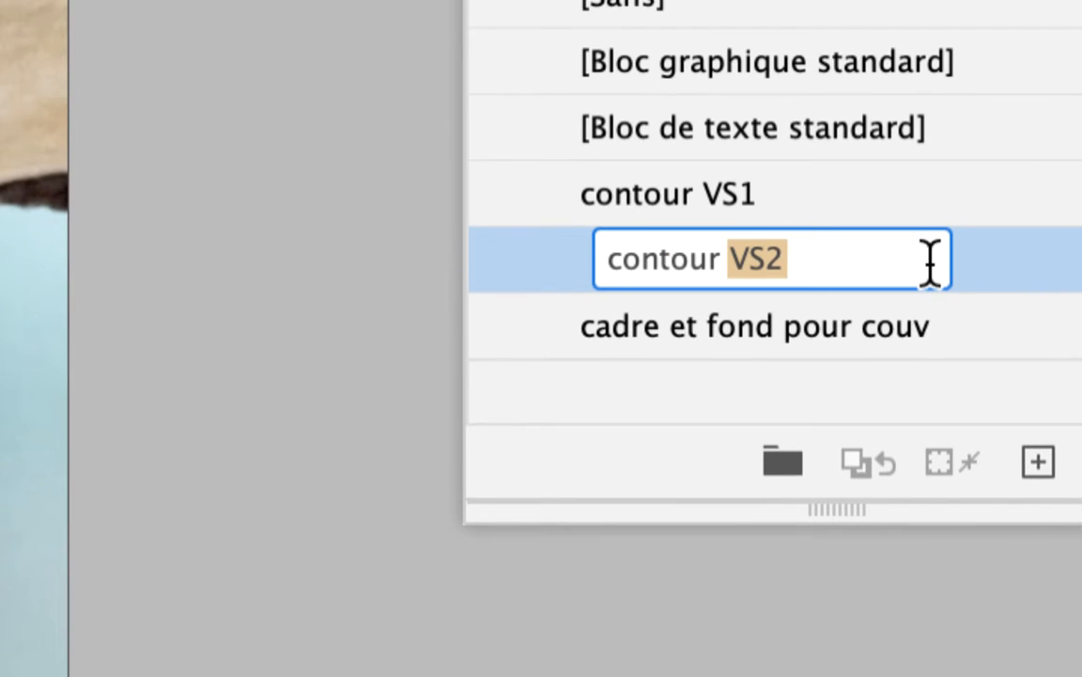
pyautogui.click(1039, 267)
pyautogui.doubleClick(949, 282)
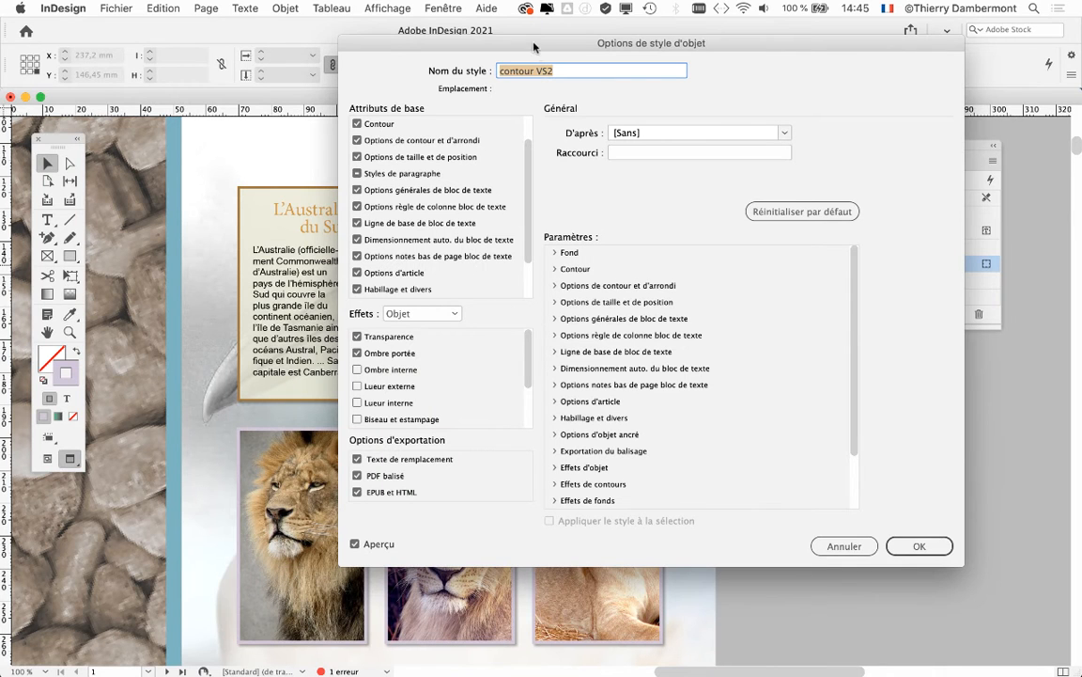
# Display the Contour attributes of the "contour VS2" style and set the stroke type to Epais - Epais
pyautogui.moveTo(533, 47); pyautogui.dragTo(733, 53)
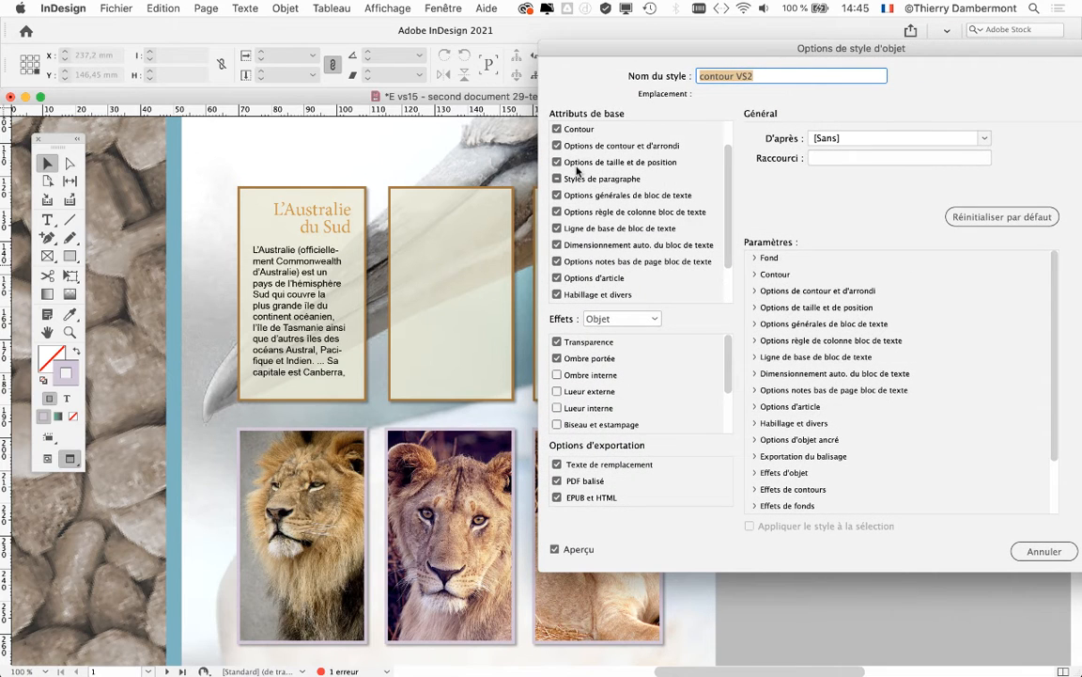
pyautogui.scroll(1, 587, 143)
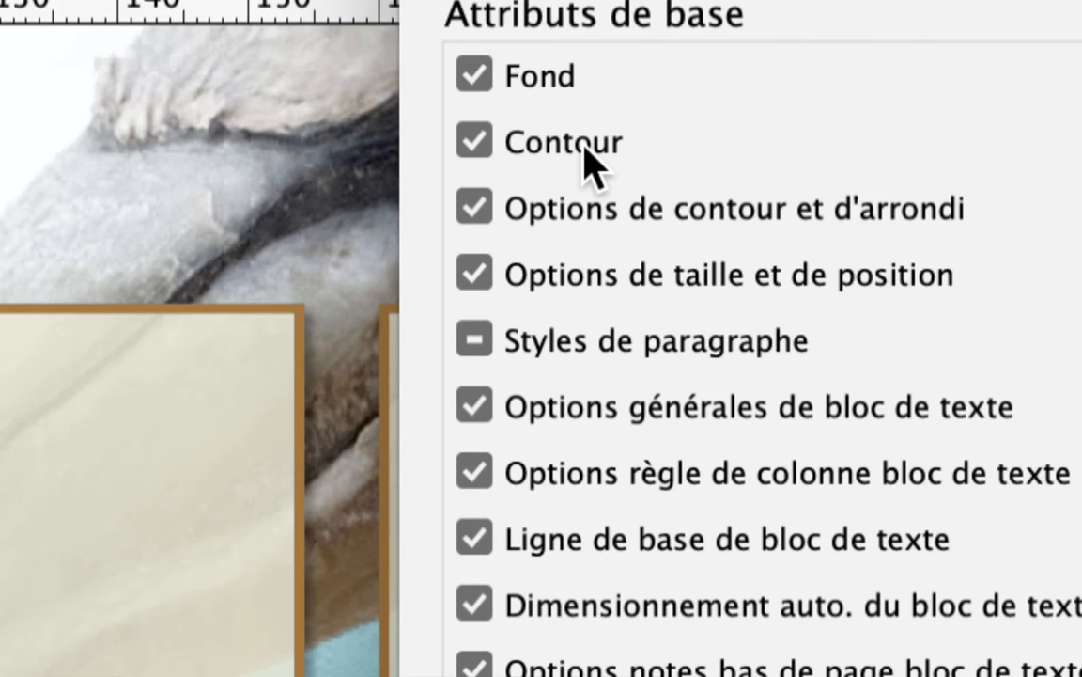
pyautogui.click(585, 147)
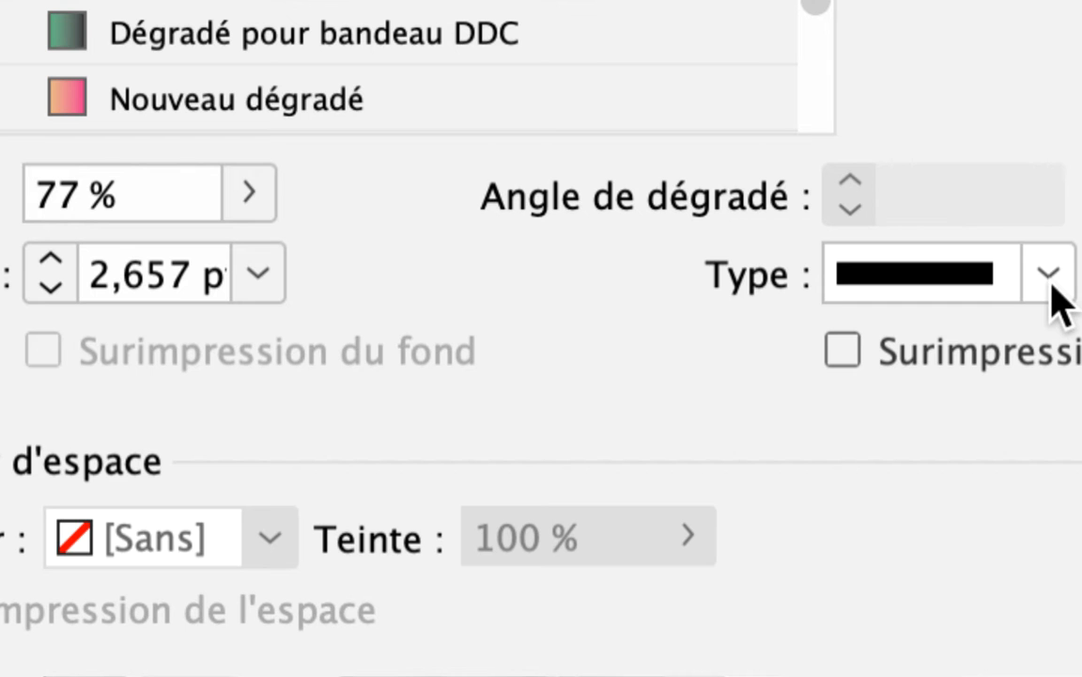
pyautogui.click(1050, 278)
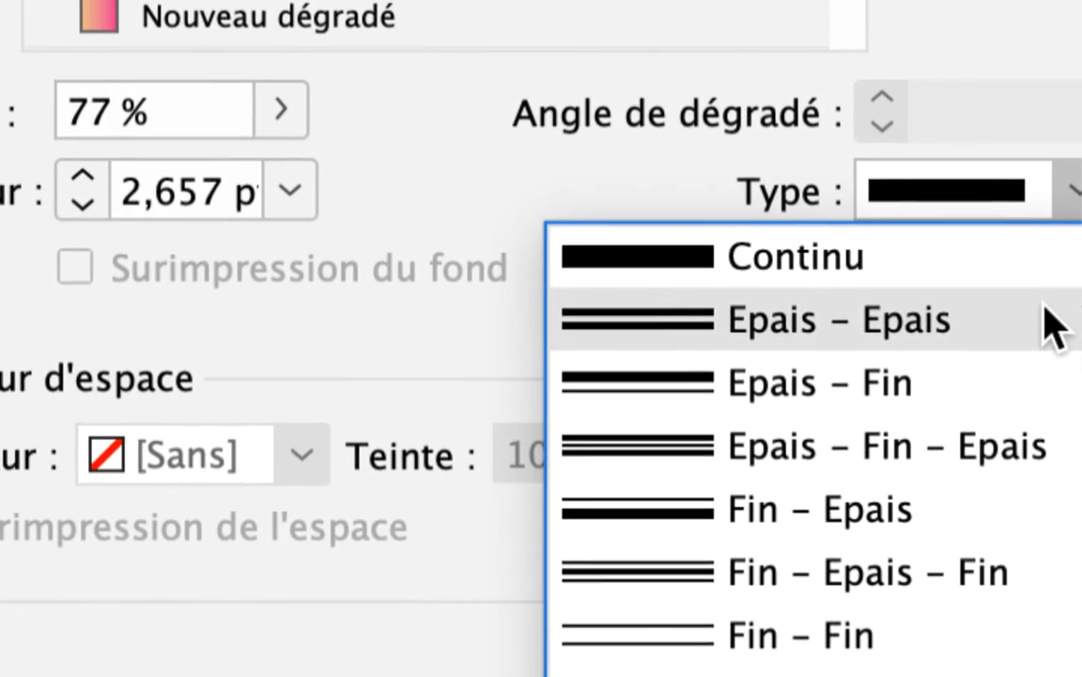
pyautogui.click(1057, 367)
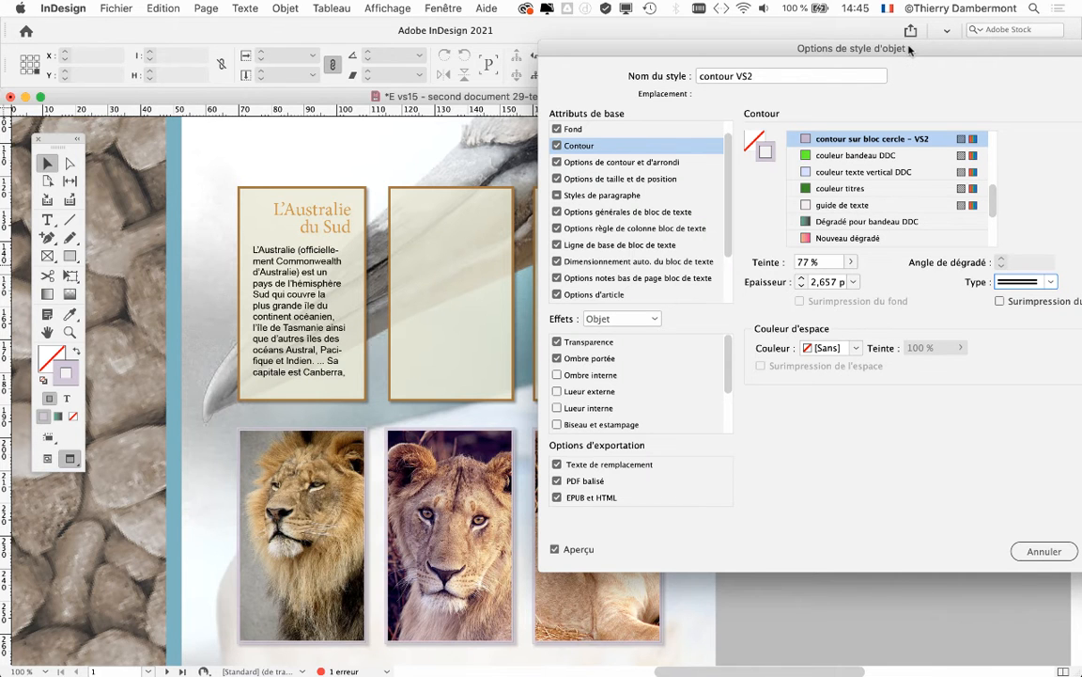
# Move the style options clear of the lion frames and increase the Contour weight to 4 pt
pyautogui.moveTo(821, 47); pyautogui.dragTo(776, 35)
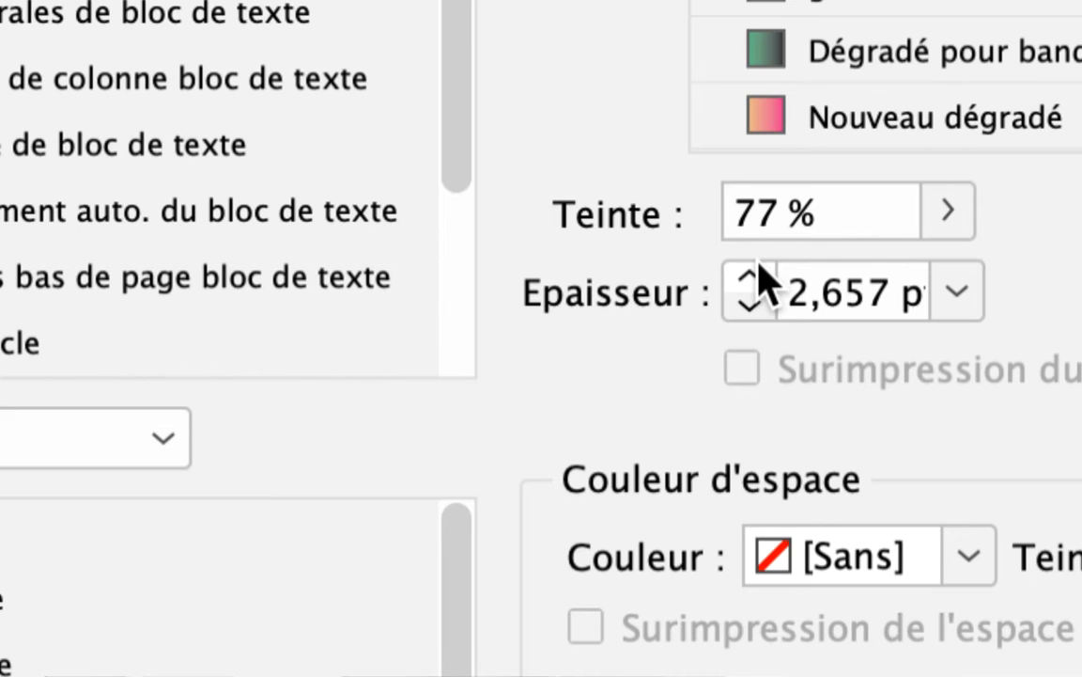
pyautogui.click(759, 268)
pyautogui.click(759, 268)
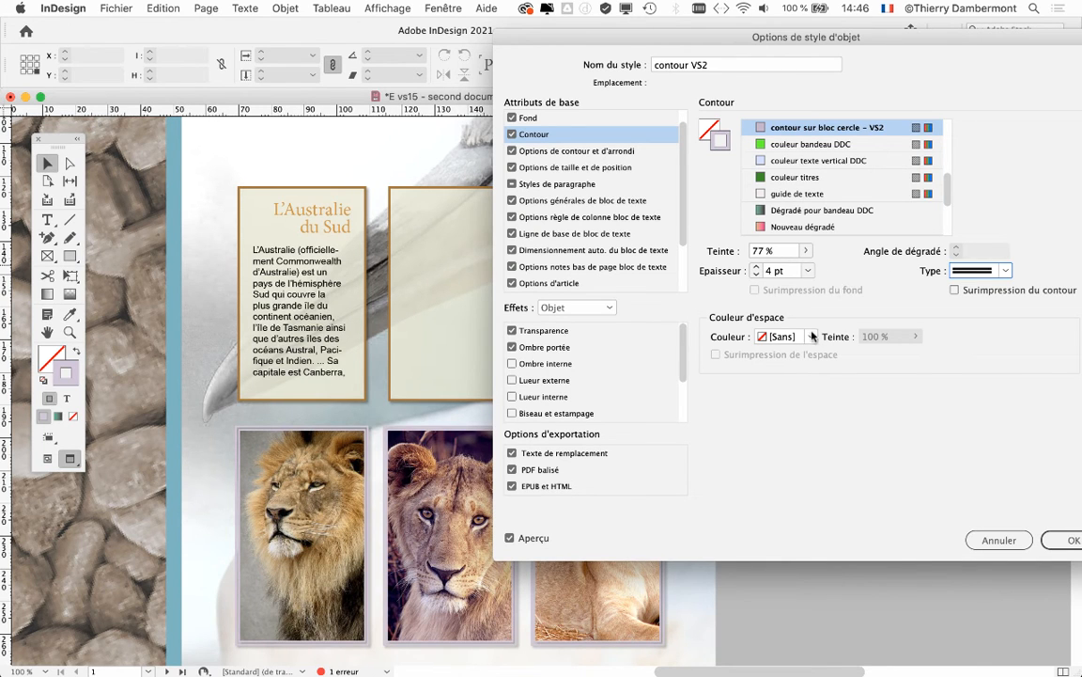
# Try cyan (C=100 M=0 J=0 N=0) and [Papier] as the gap colour of the double outline
pyautogui.click(785, 336)
pyautogui.click(802, 448)
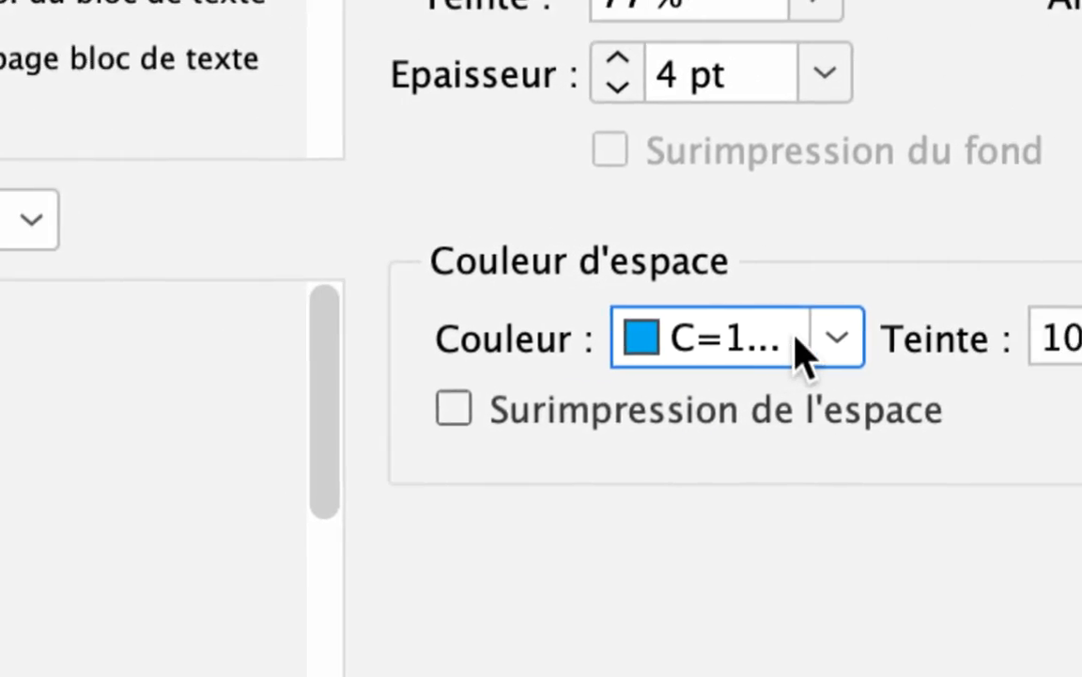
pyautogui.click(935, 340)
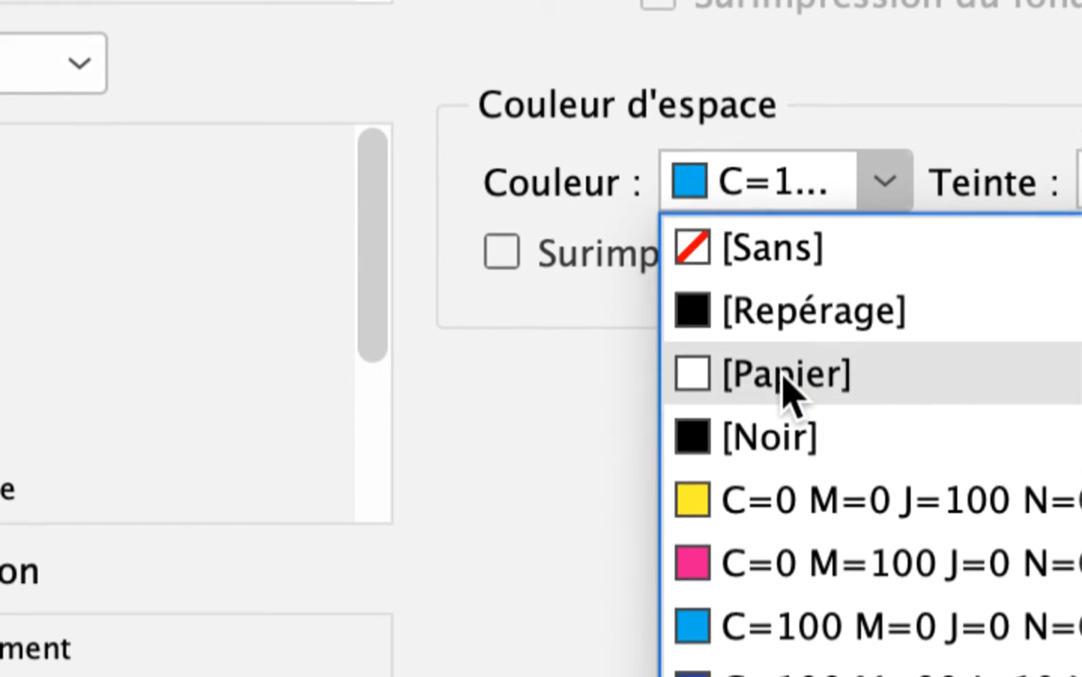
pyautogui.click(785, 376)
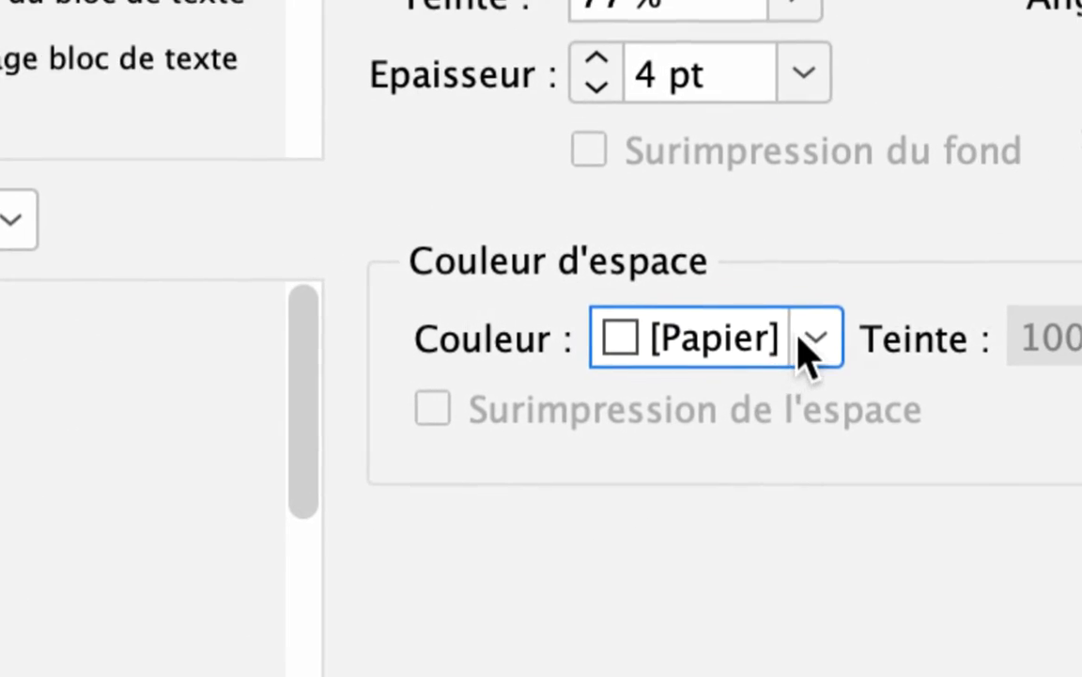
# Set the outline's gap colour to magenta (C=0 M=100 J=0 N=0) and confirm the style options
pyautogui.click(808, 340)
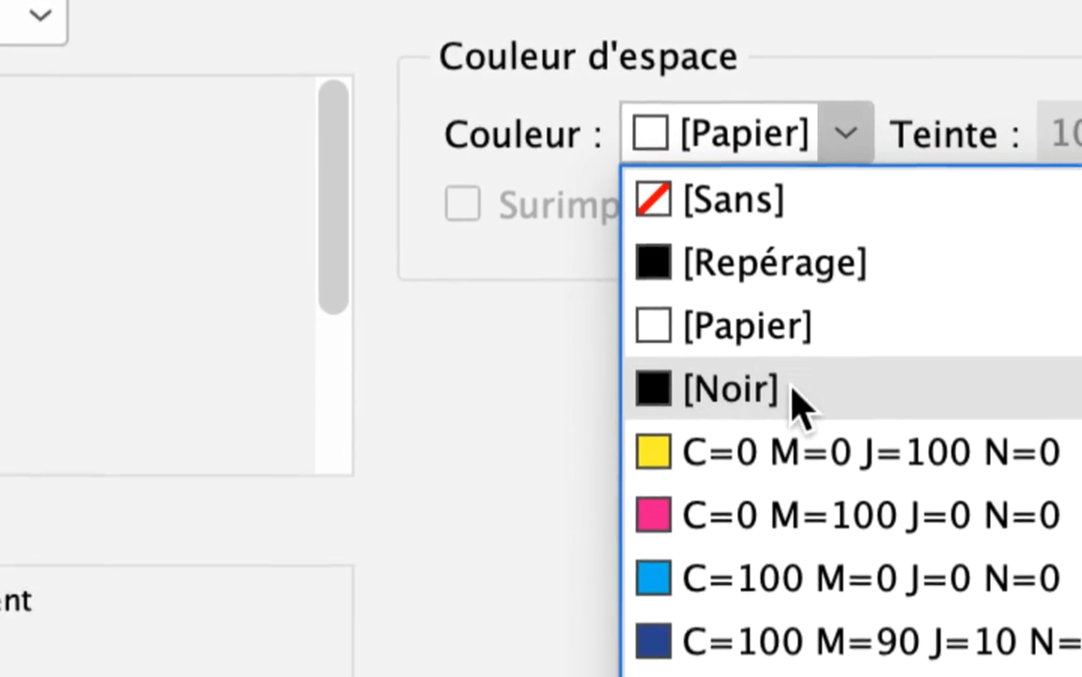
pyautogui.click(794, 404)
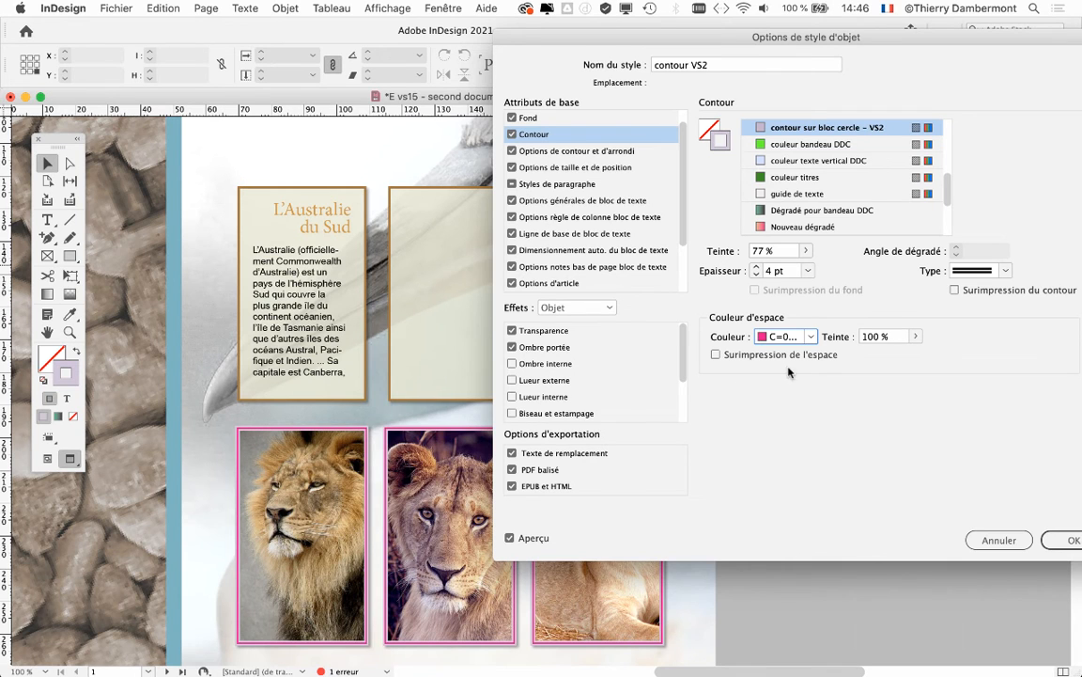
pyautogui.click(1069, 539)
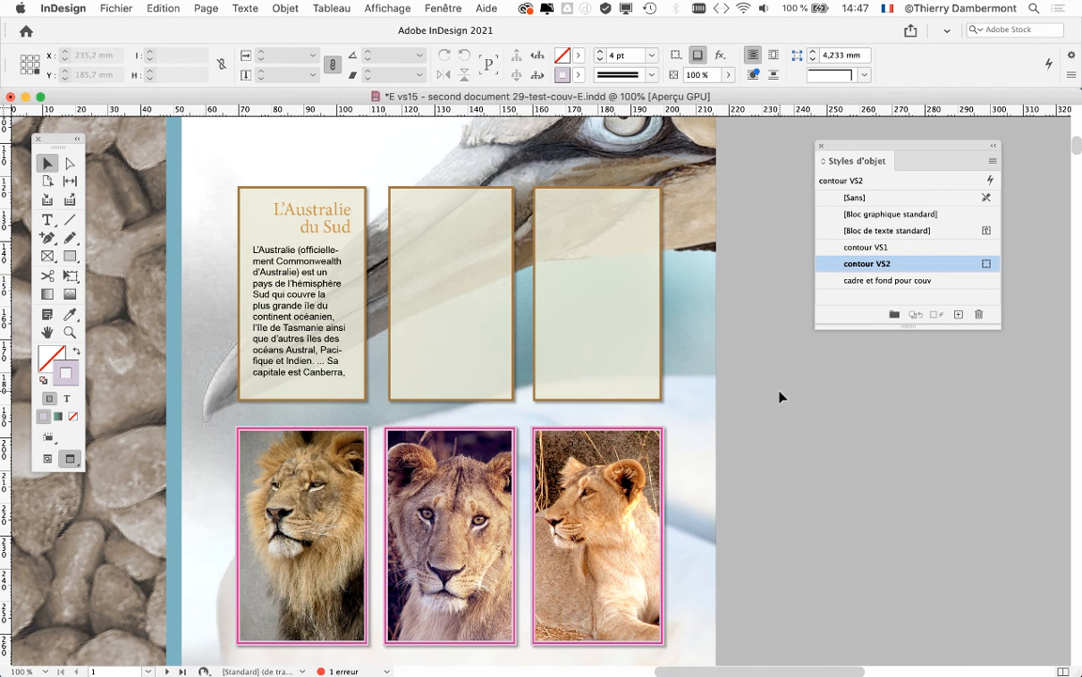
# Save the document as a new version, changing the file name's version number to vs16
pyautogui.click(116, 8)
pyautogui.click(175, 122)
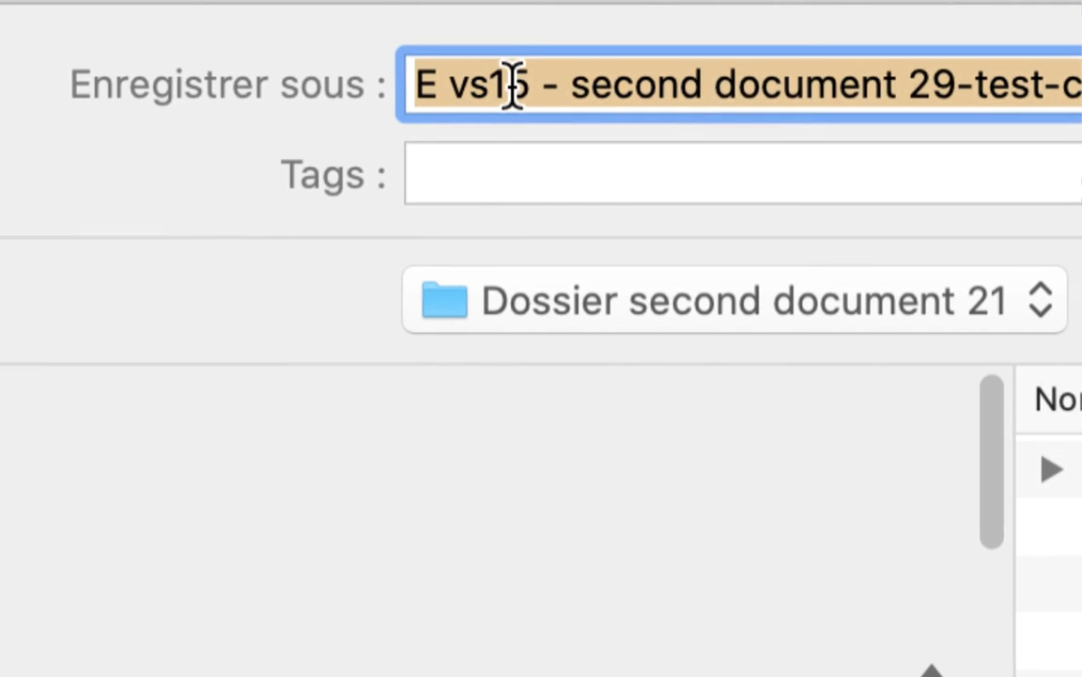
pyautogui.click(517, 83)
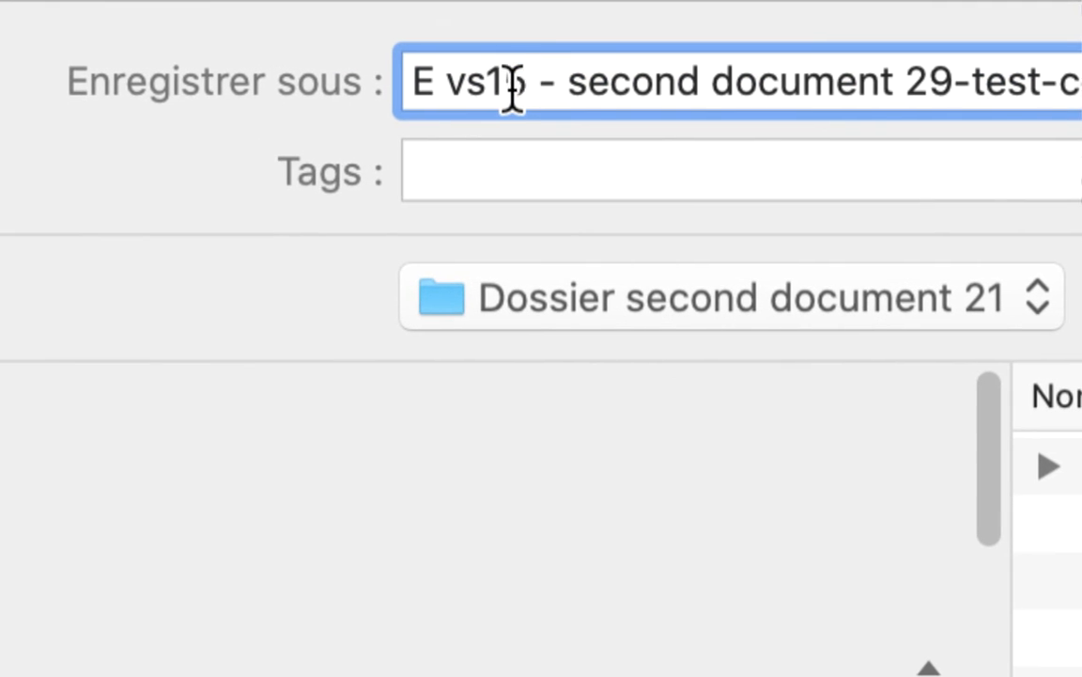
pyautogui.hotkey('shift', 'Right')
pyautogui.write('6')
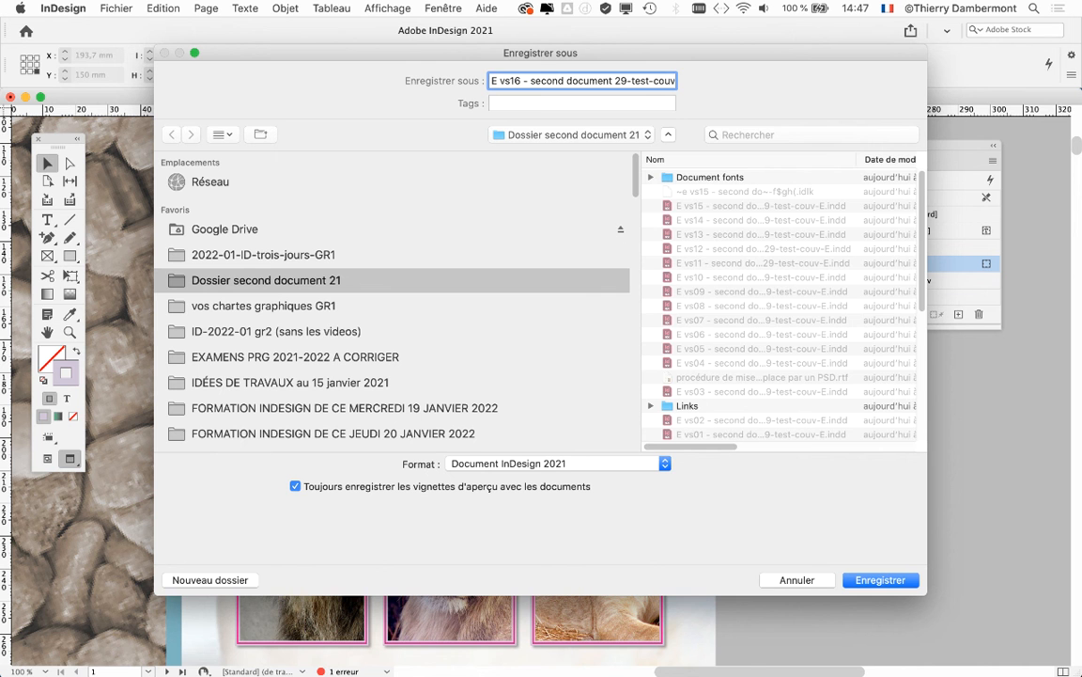